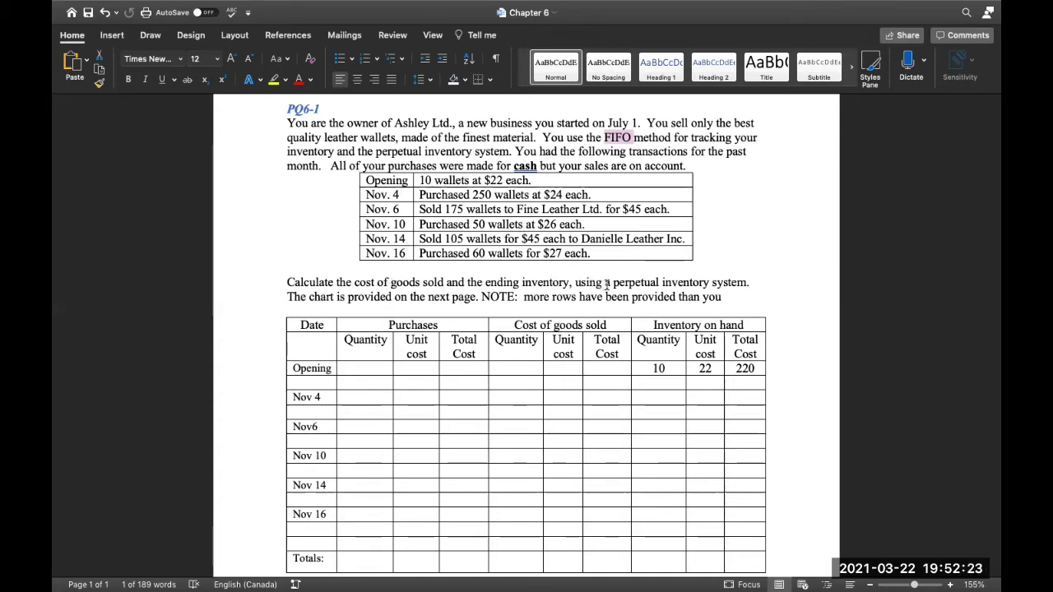
Step: Enter the Nov 4 purchase: 250 units at 24 for a total cost of 6000
mouse_move(676, 25)
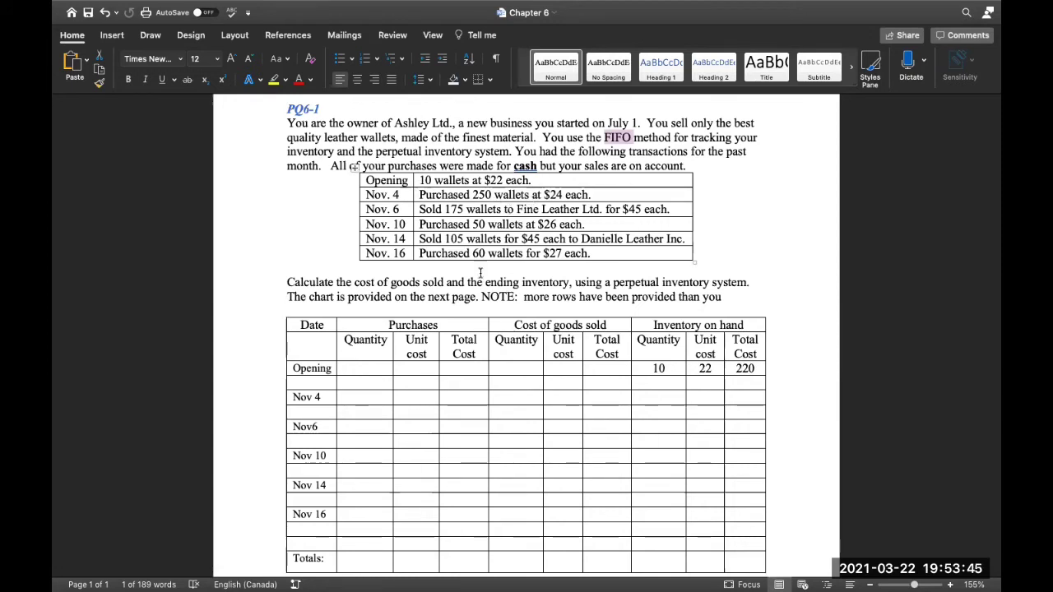
left_click(365, 400)
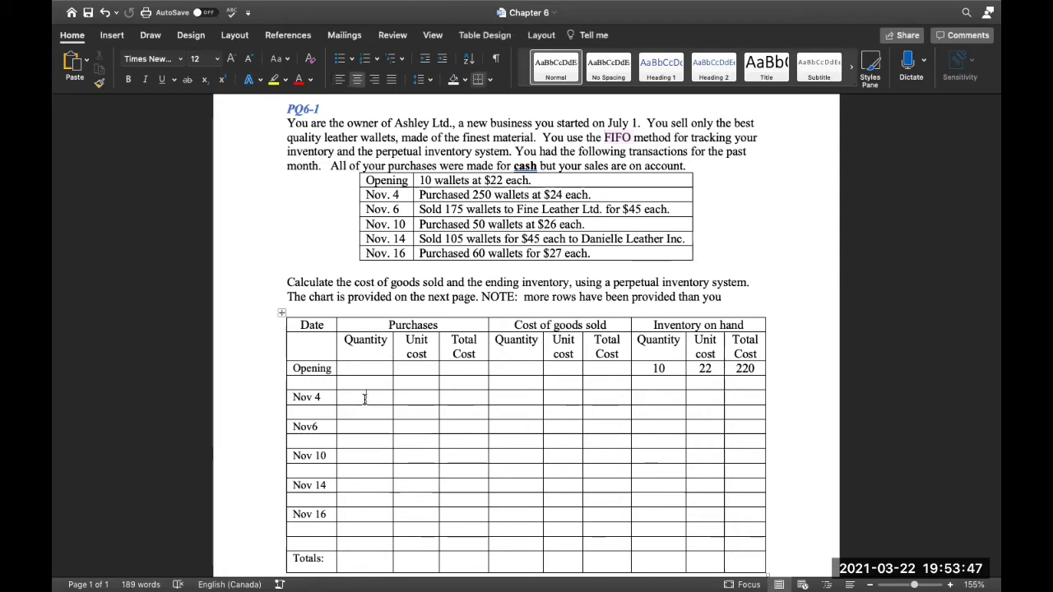
type("250")
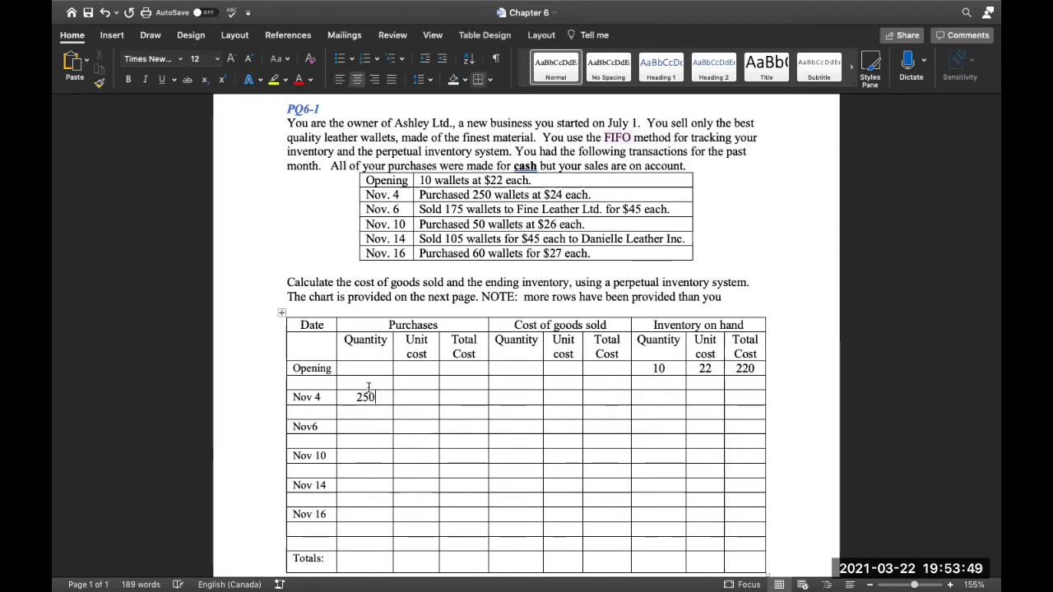
left_click(417, 399)
type("24")
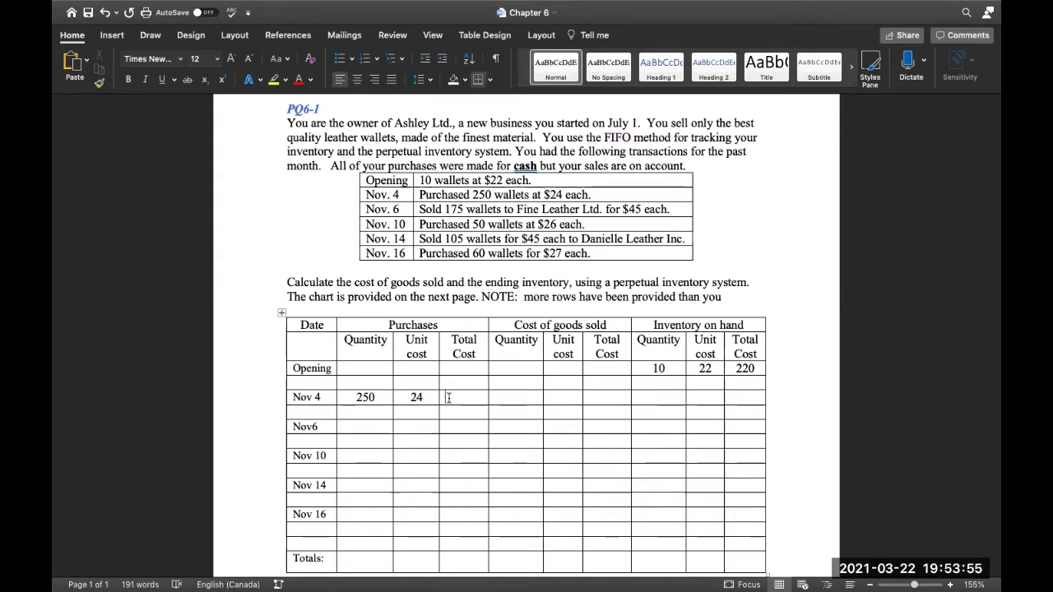
left_click(448, 397)
type("6000")
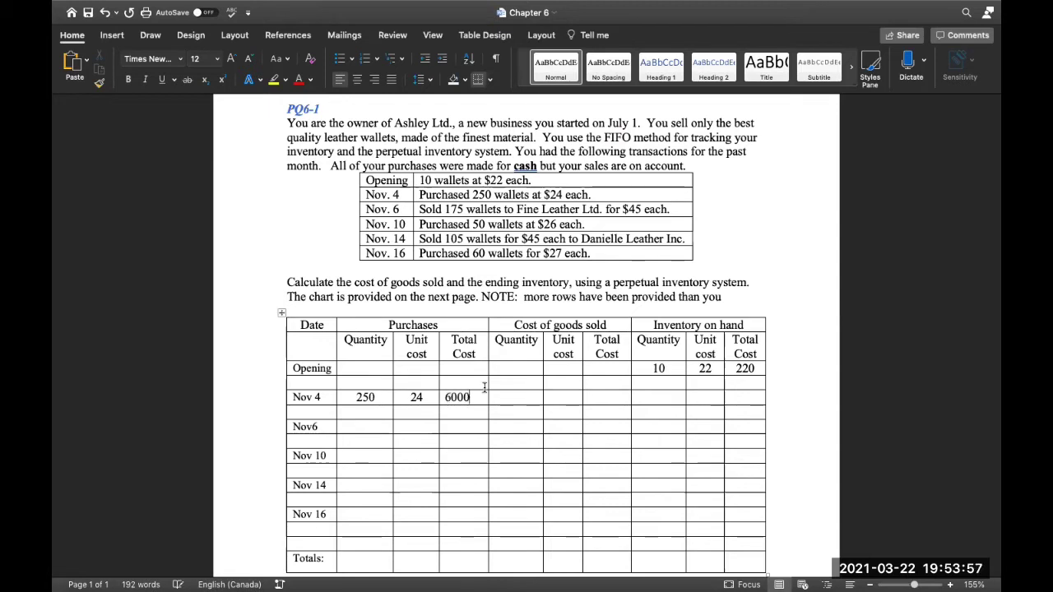
Step: Record Nov 4 inventory on hand as 10 at 22 and 250 at 24, totalling 6220
left_click(663, 396)
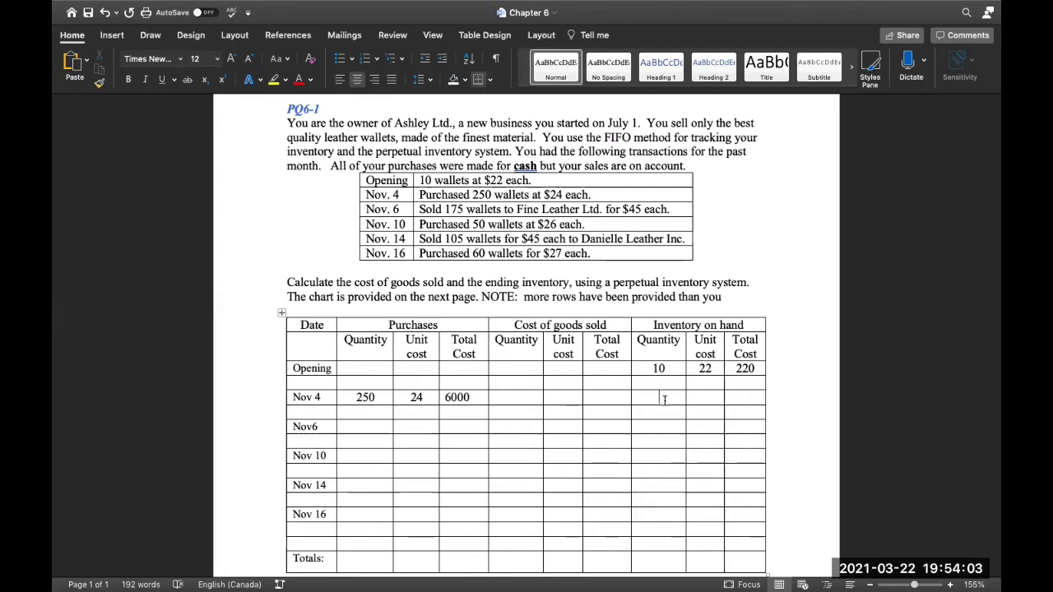
type("10")
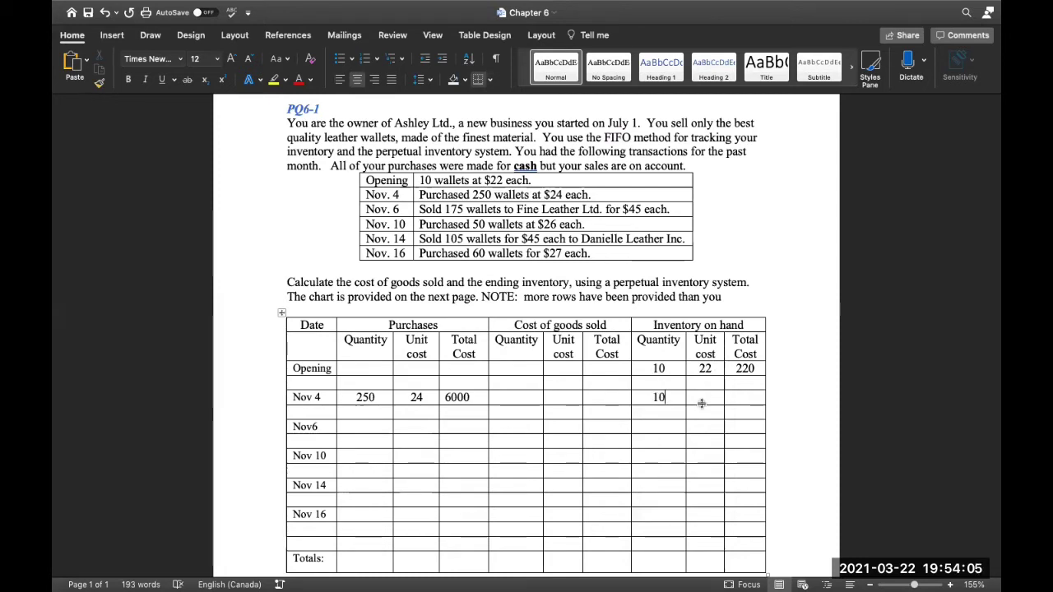
left_click(704, 403)
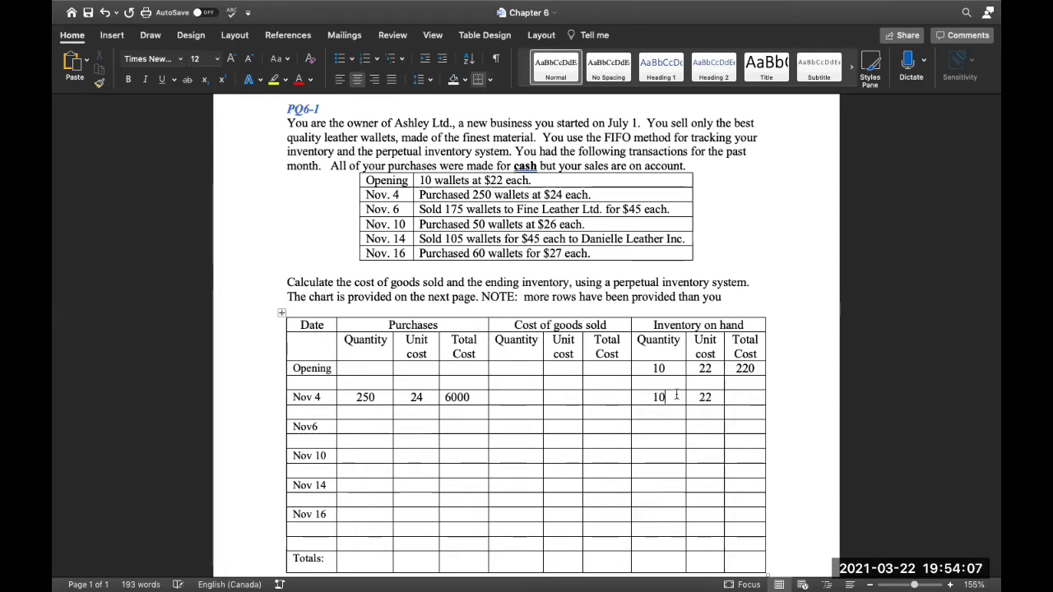
key("Return")
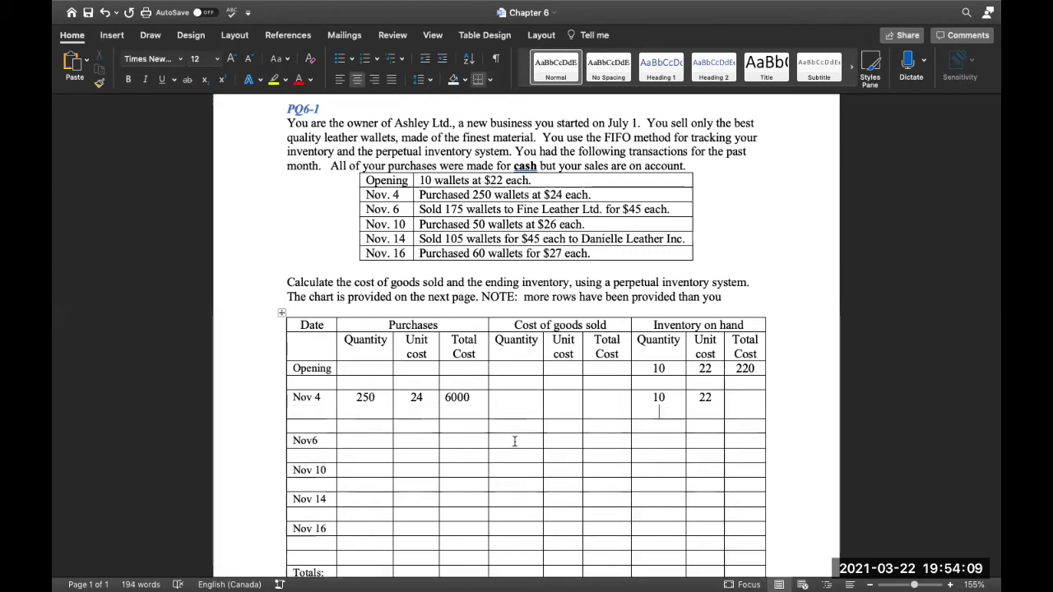
type("250")
left_click(712, 398)
key("Return")
type("24")
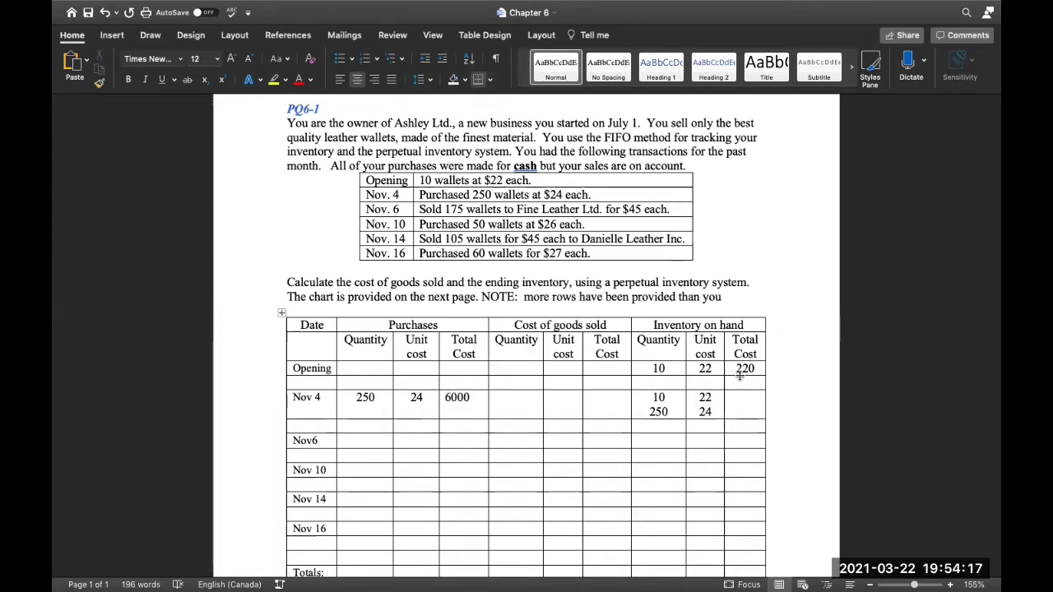
type("6")
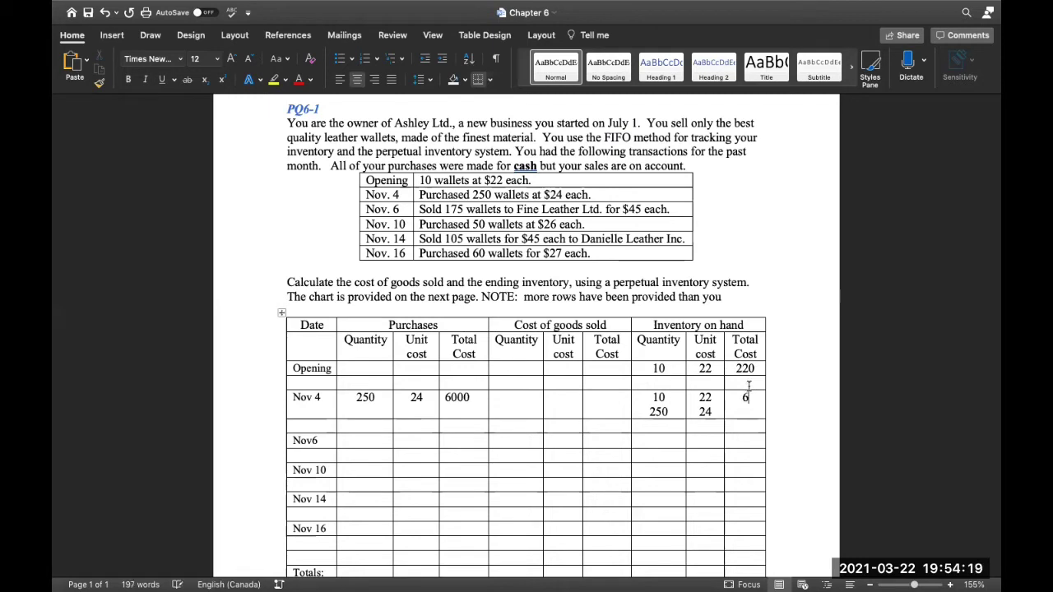
type("220")
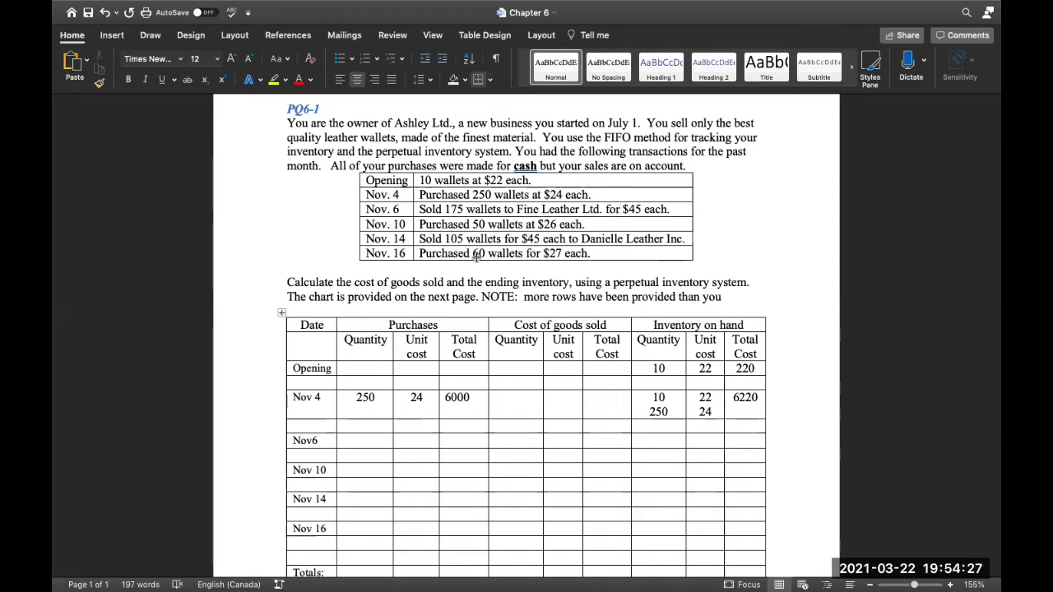
Step: Enter Nov 6 cost of goods sold as 10 at 22 and 165 at 24 on two lines
left_click(520, 441)
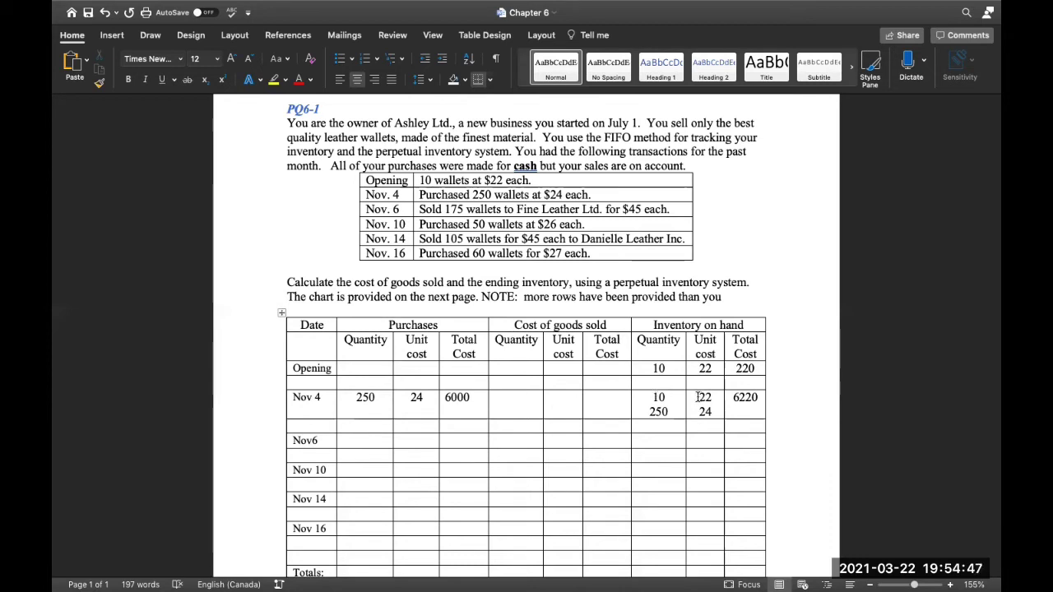
left_click(508, 442)
type("10")
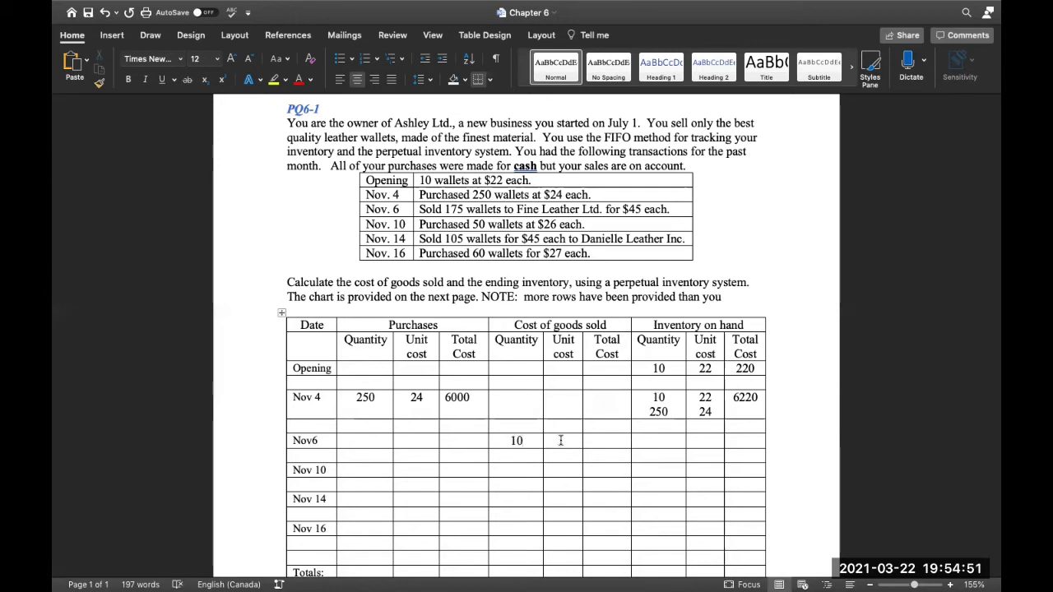
left_click(561, 441)
type("22")
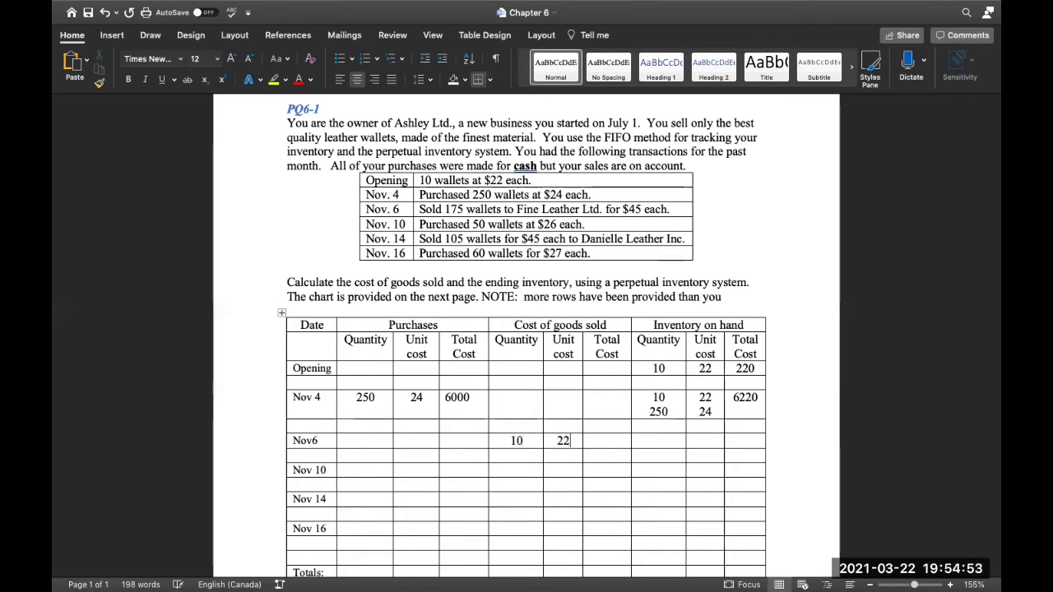
left_click(532, 440)
key("Return")
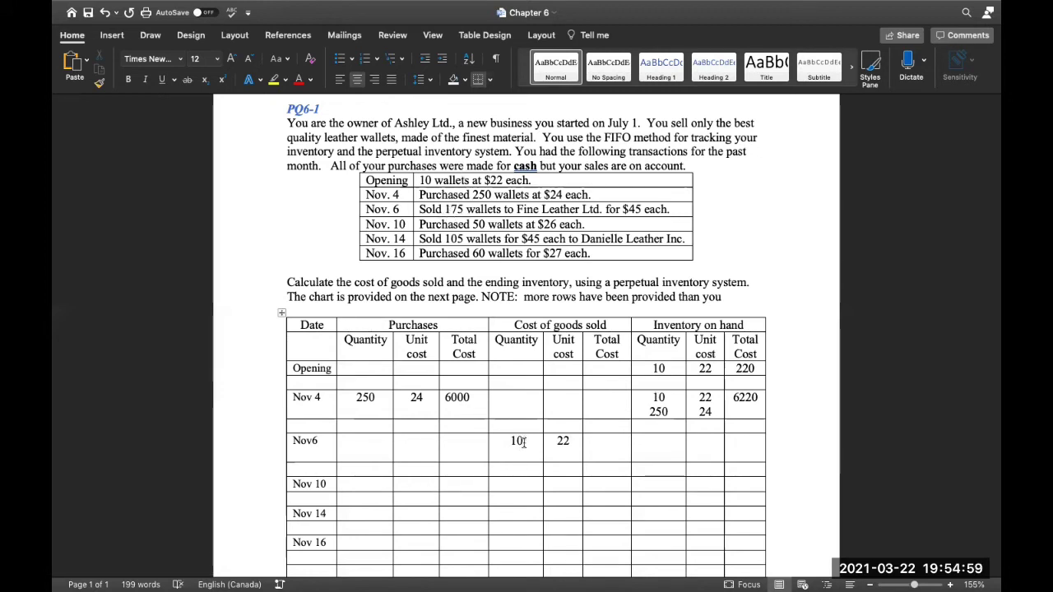
key("Return")
type("165")
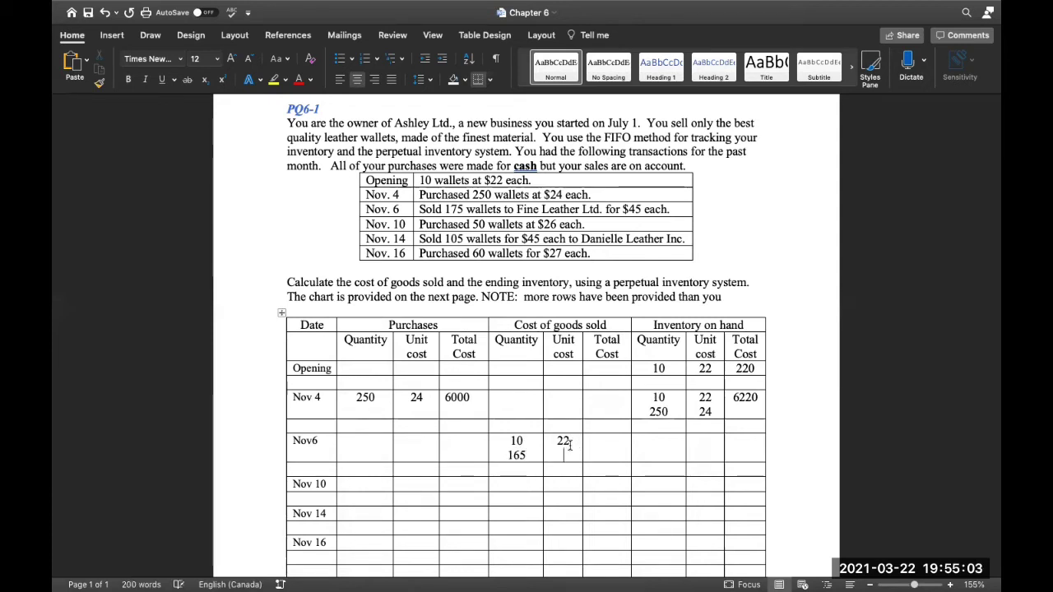
left_click(569, 444)
key("Return")
type("24")
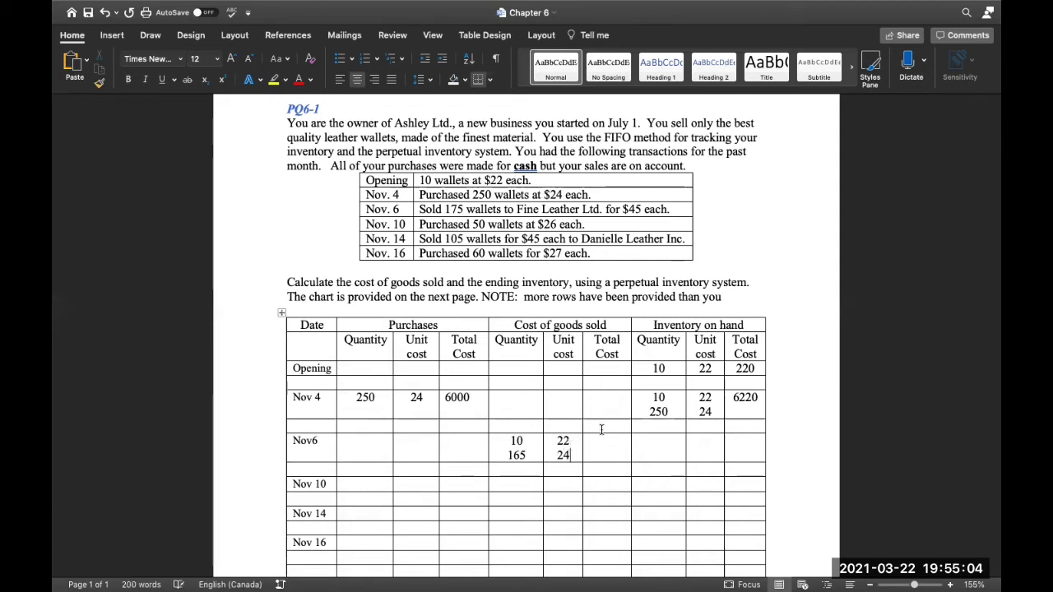
Step: Strike through the spent 10 in Nov 4 inventory and select its 22 unit cost
double_click(661, 398)
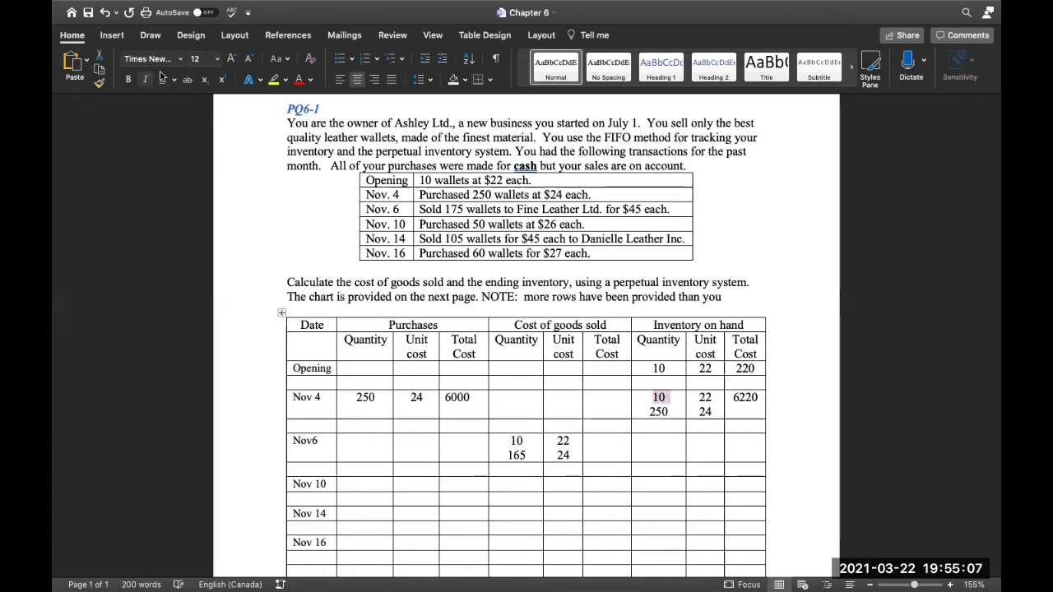
left_click(188, 80)
double_click(704, 397)
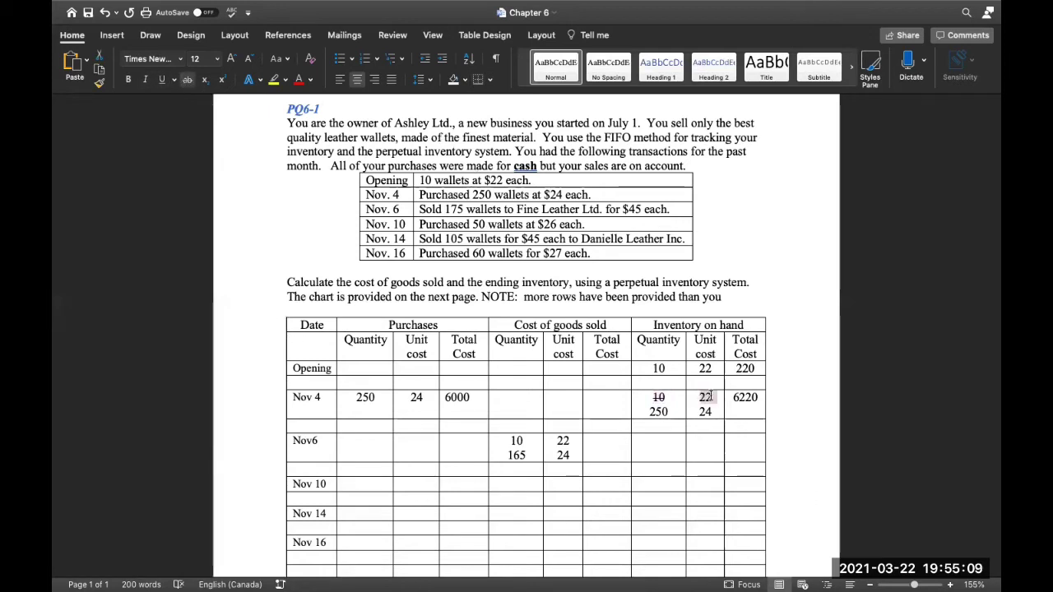
Step: Strike through the spent 22 cost and enter the Nov 6 sold total of 4180
left_click(187, 79)
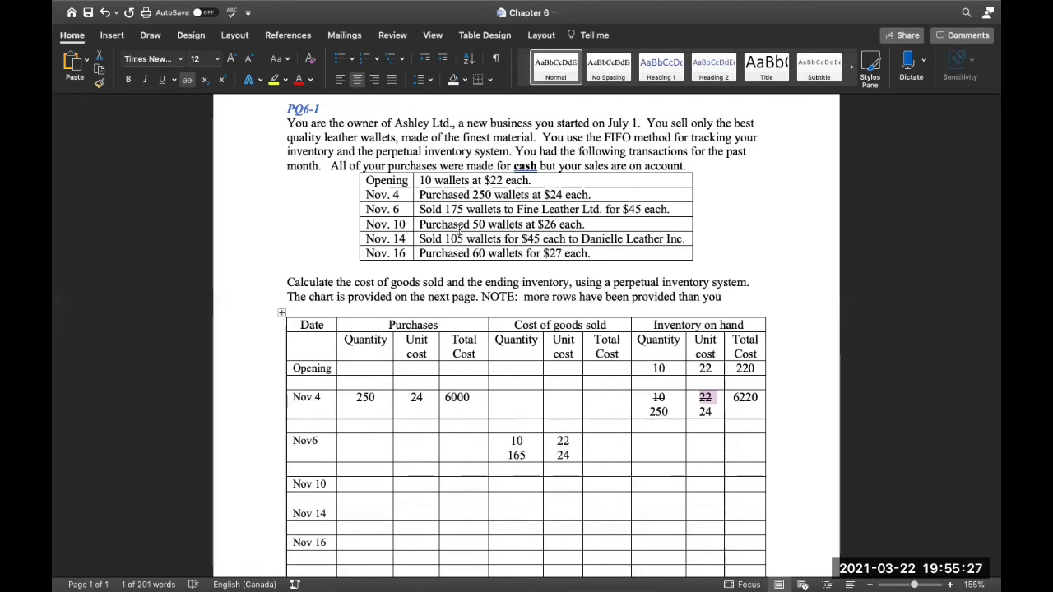
left_click(609, 450)
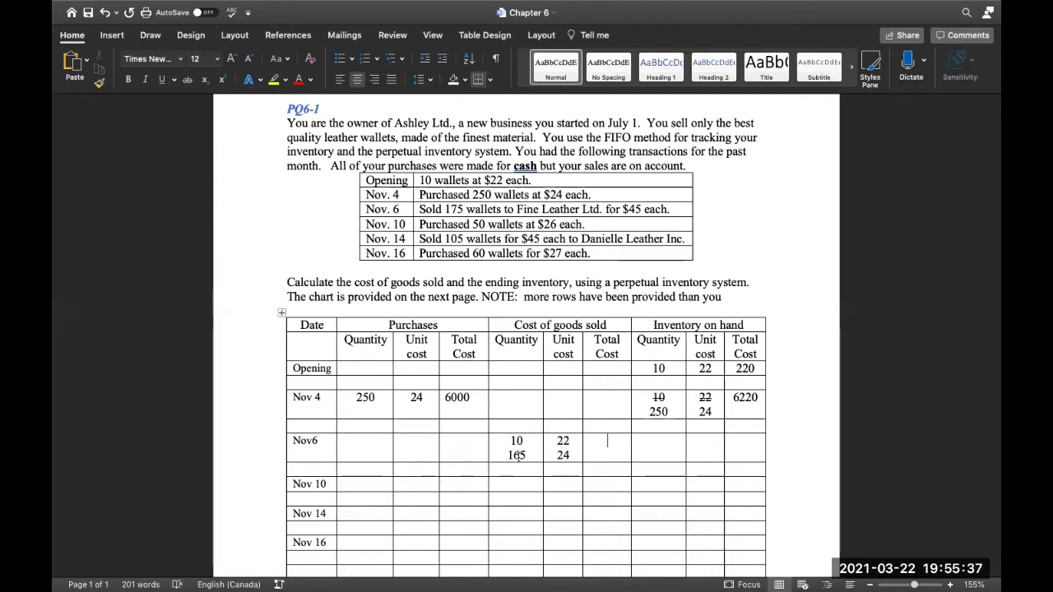
type("41")
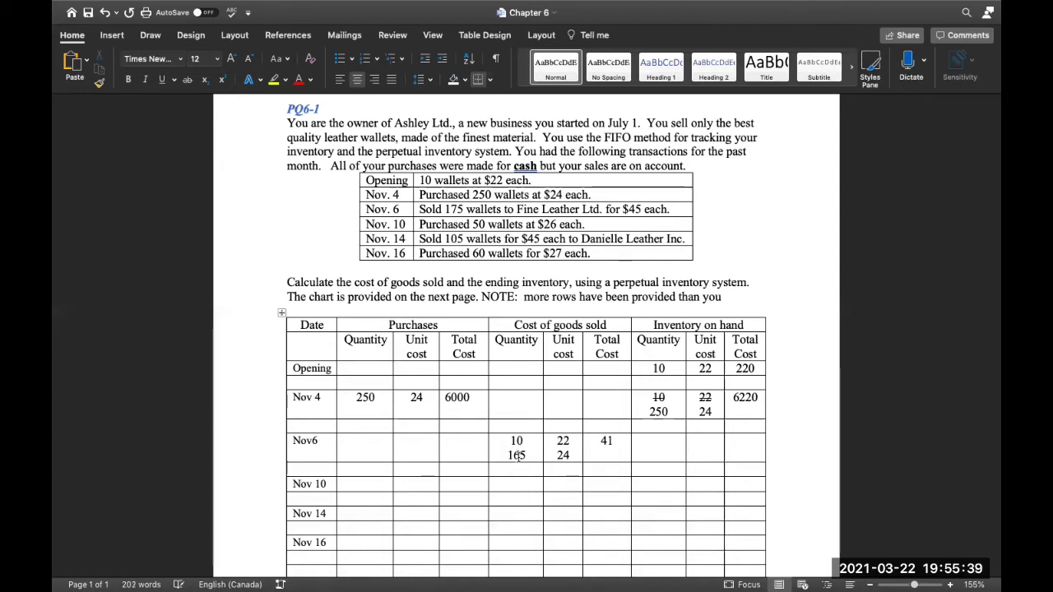
type("80")
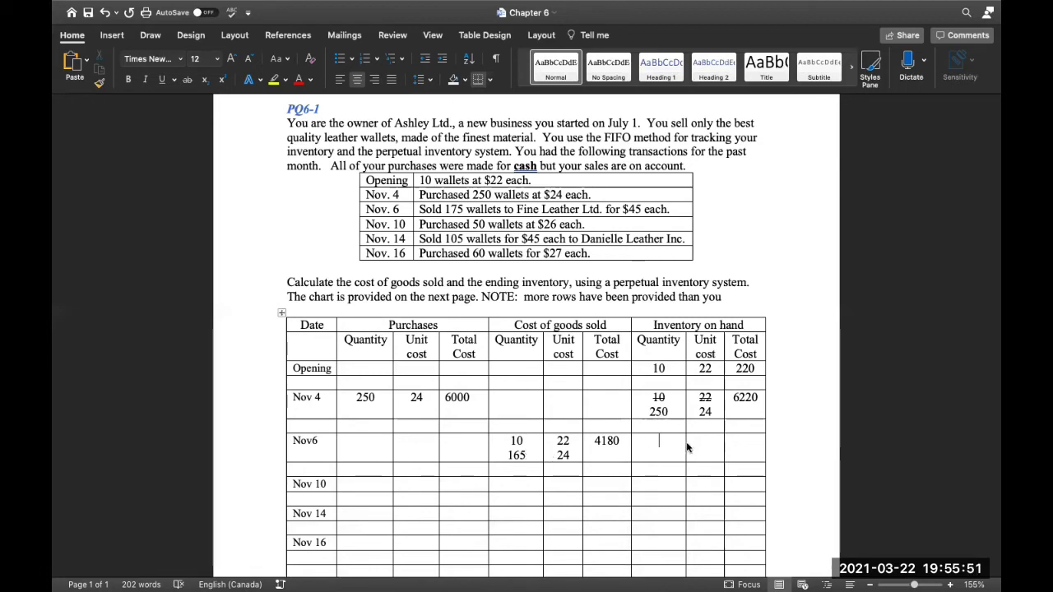
Step: Enter Nov 6 inventory on hand as 85 at 24, totalling 2040
type("85")
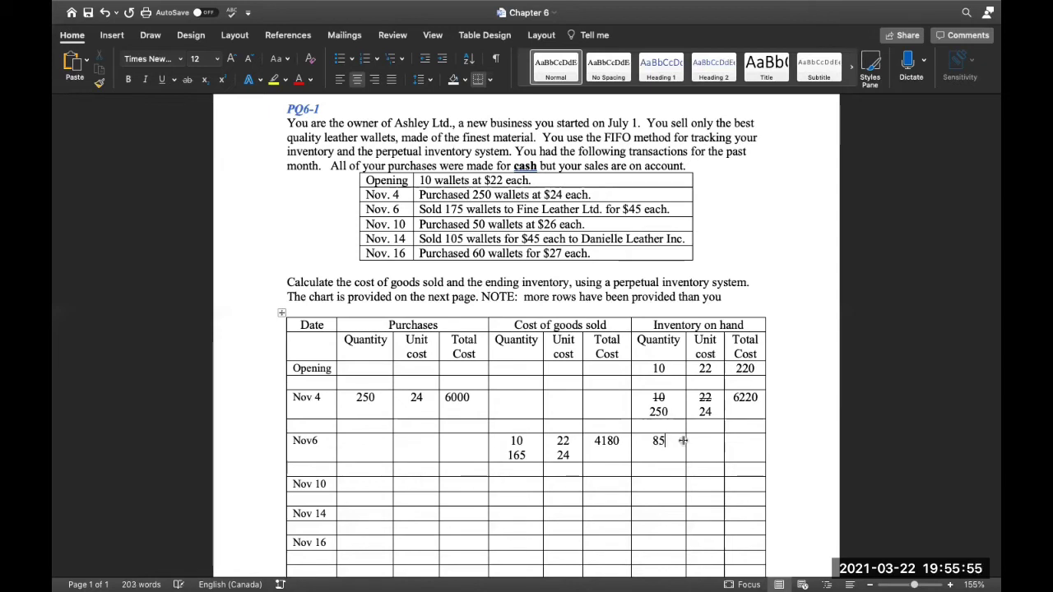
key("Tab")
type("24")
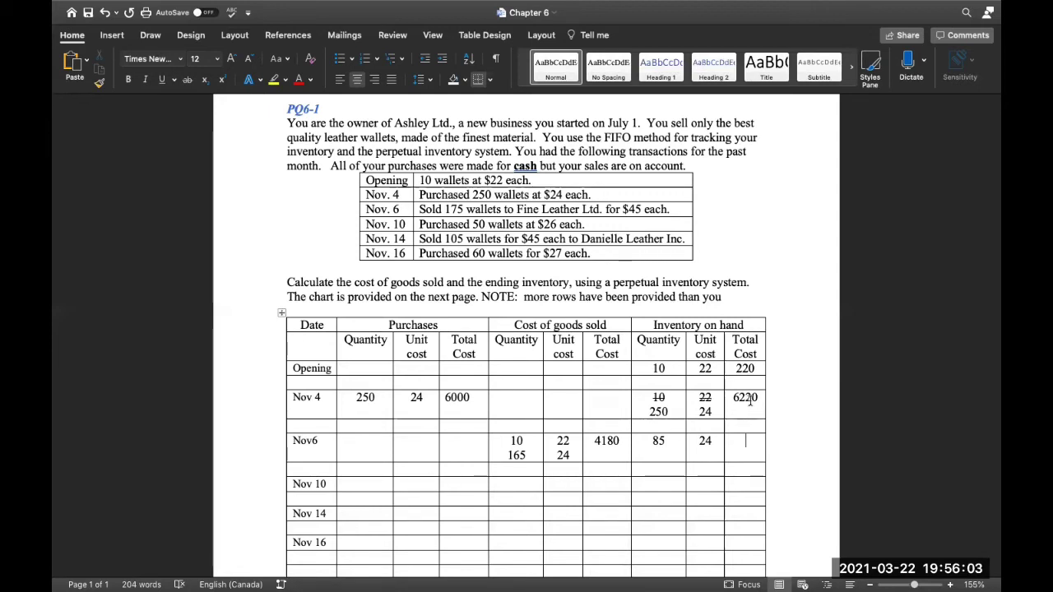
type("20")
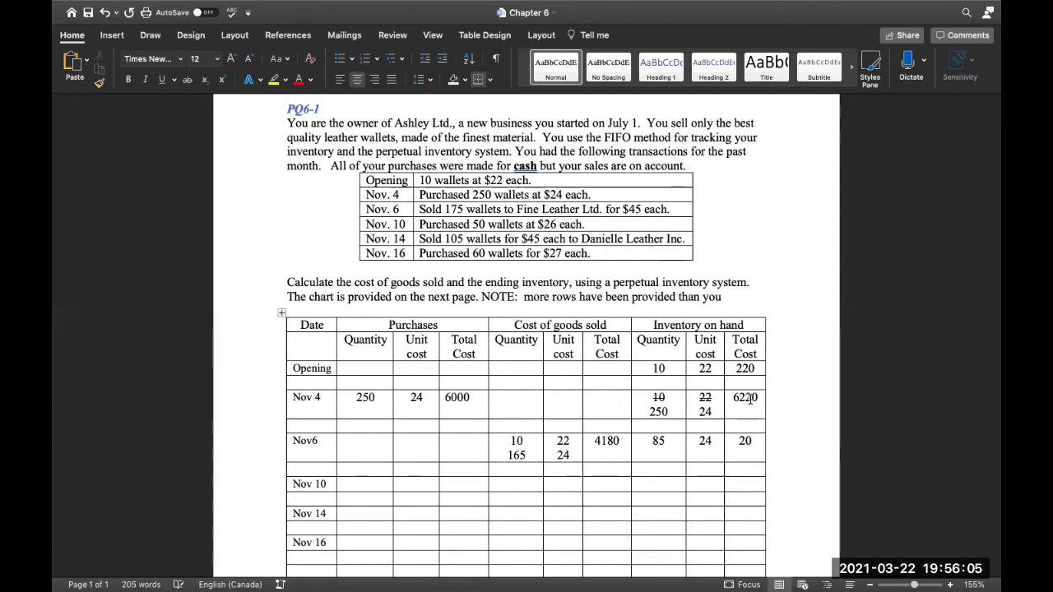
type("40")
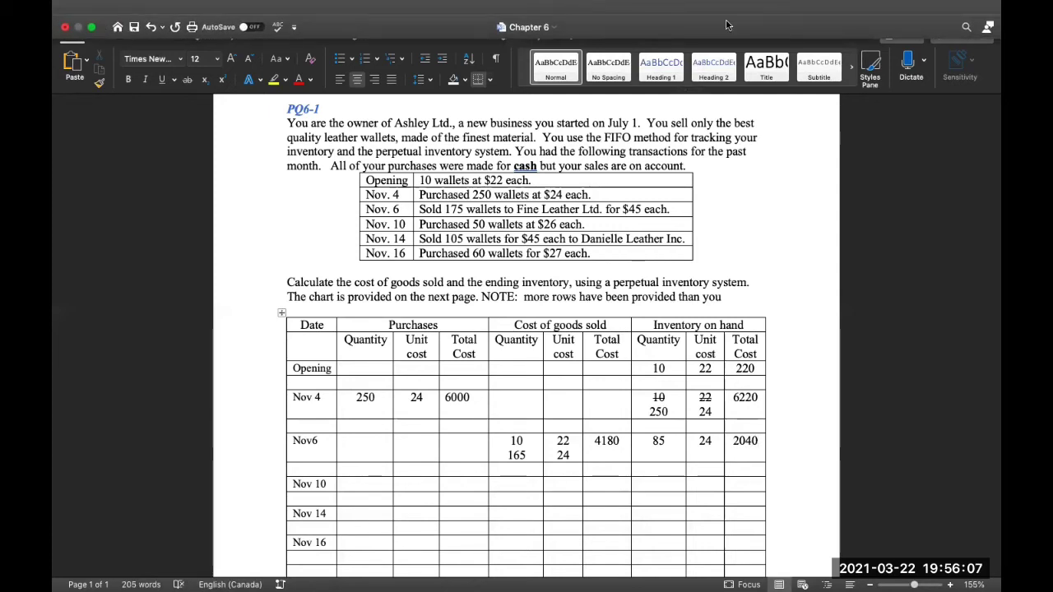
Step: Enter the Nov 10 purchase: 50 units at 26 for a total cost of 1300
left_click(362, 487)
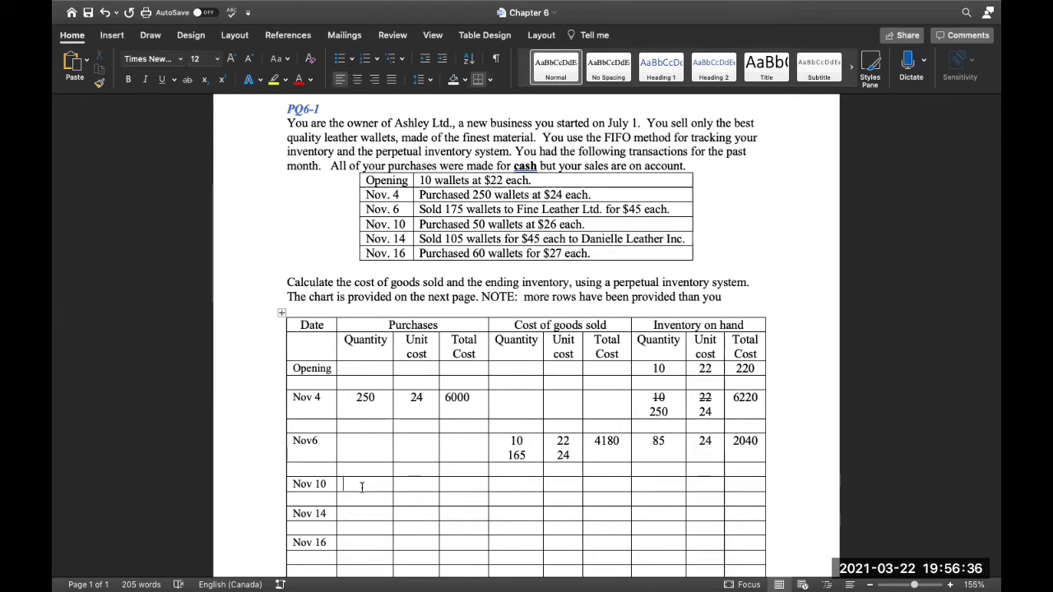
type("50")
left_click(417, 484)
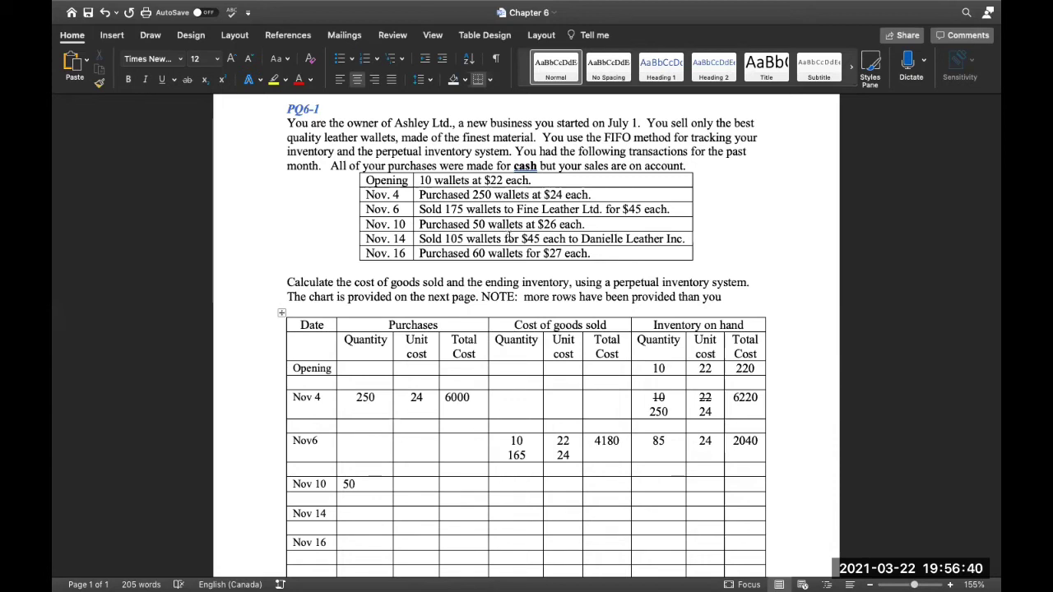
type("26")
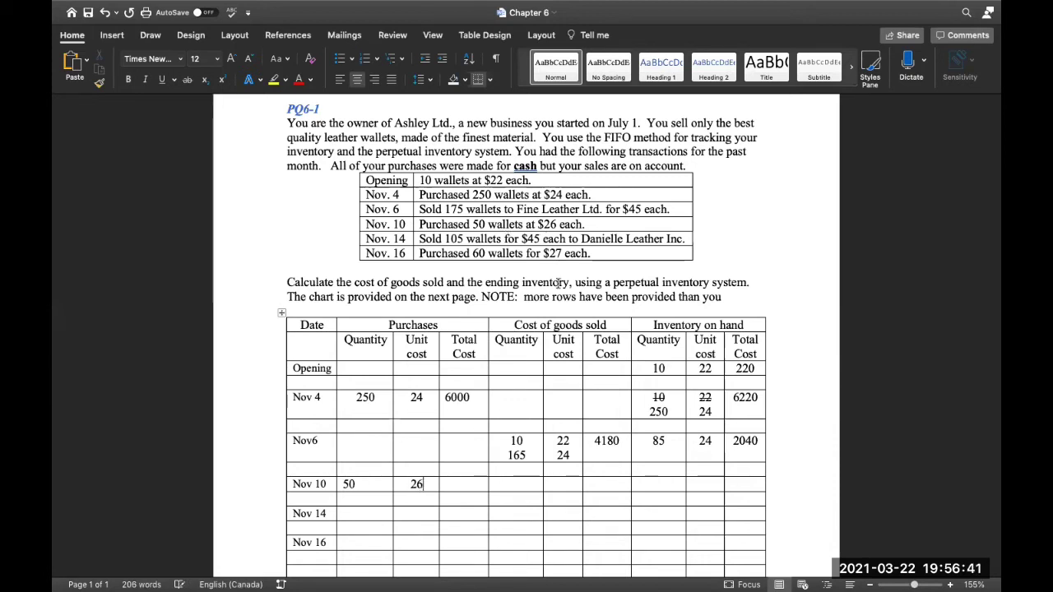
left_click(461, 486)
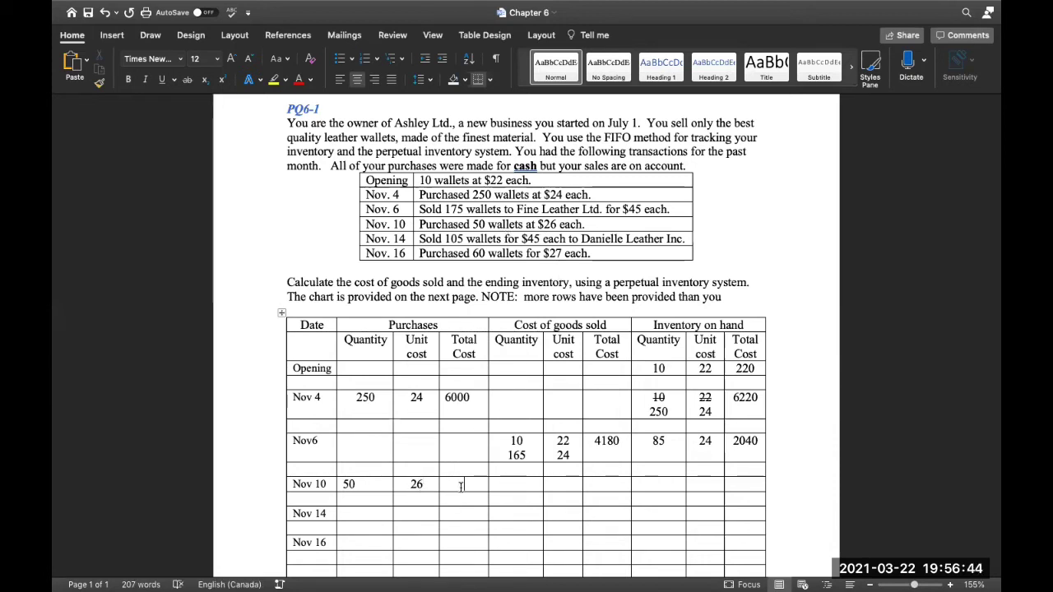
type("1300")
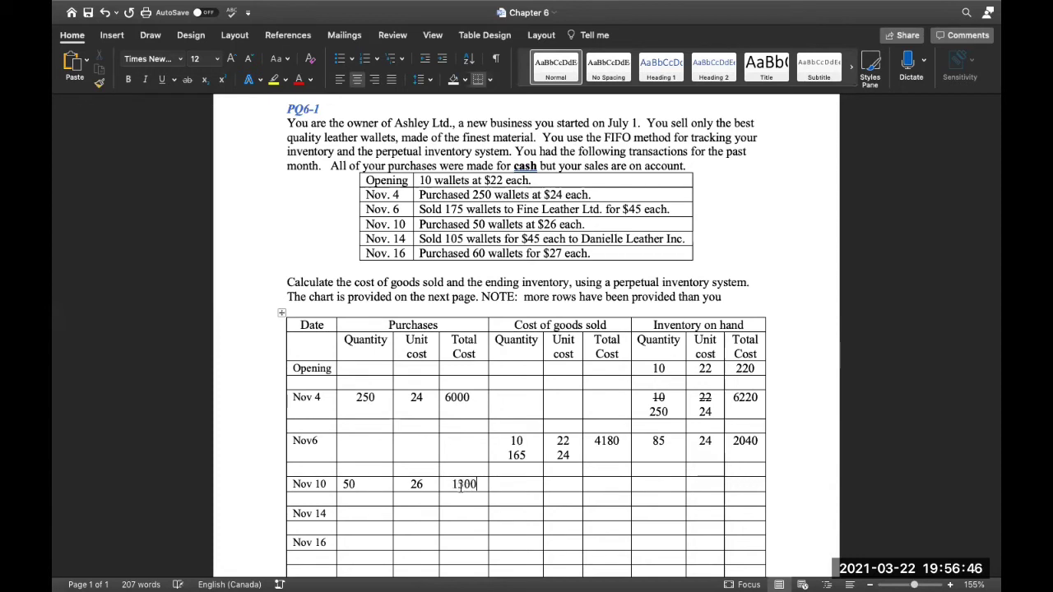
Step: Record Nov 10 inventory layers 85 at 24 and 50 at 26, totalling 3340
left_click(658, 483)
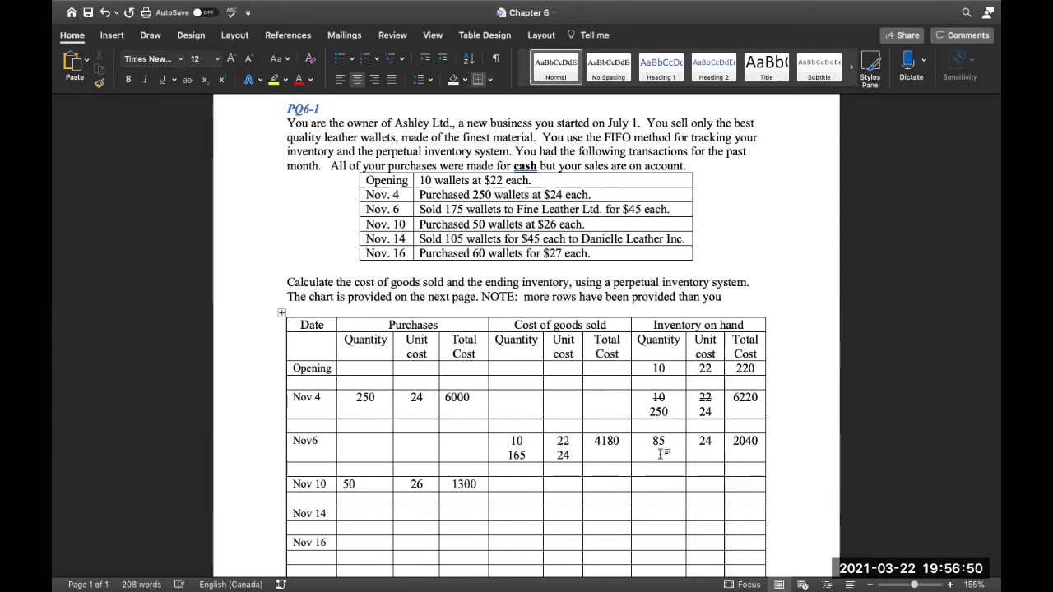
type("8")
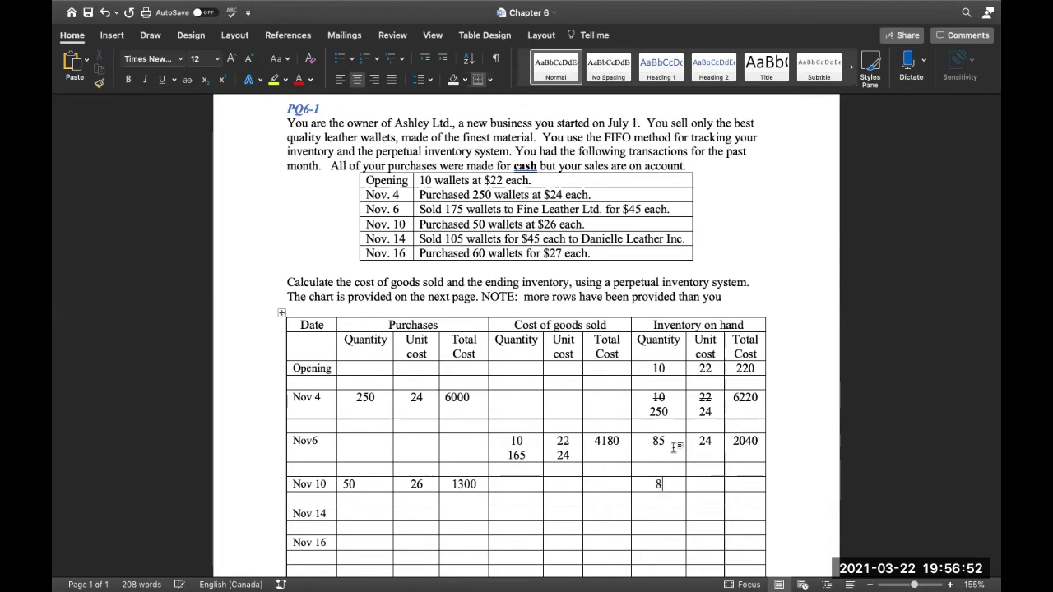
type("5")
key("Tab")
type("24")
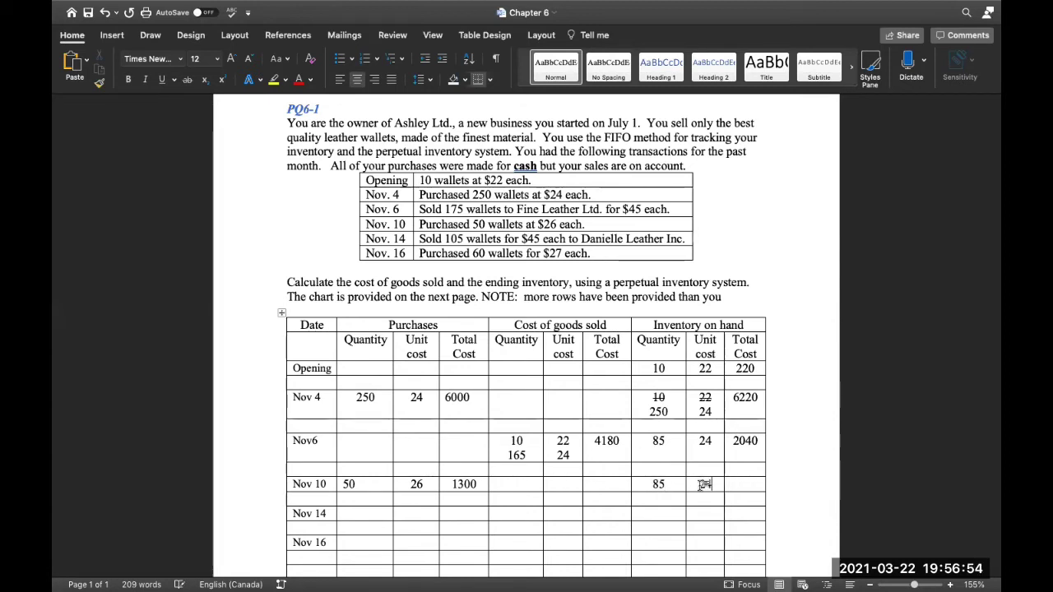
key("Return")
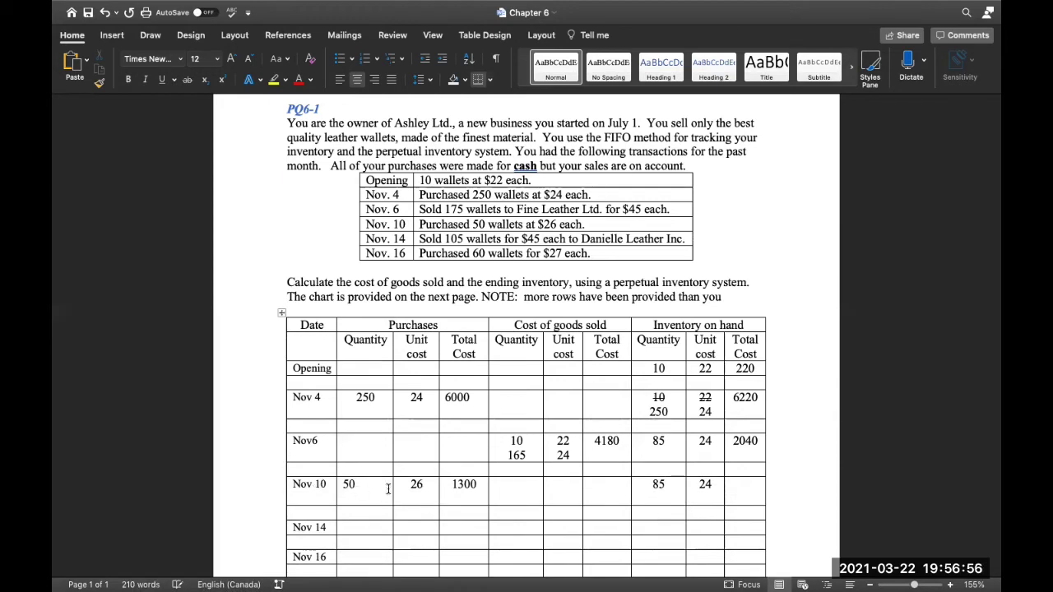
type("50")
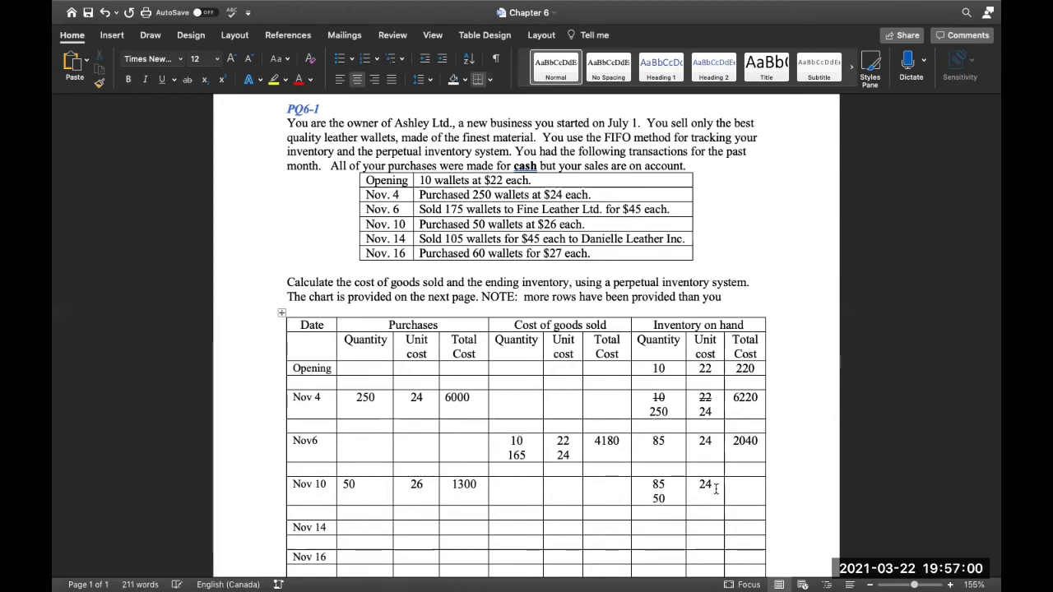
type("6")
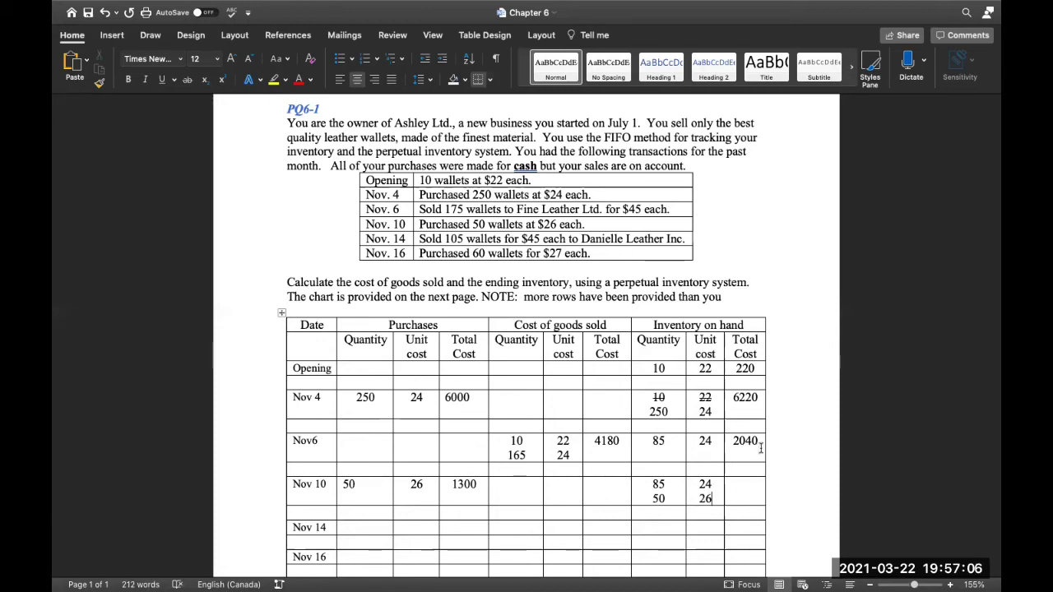
left_click(748, 483)
type("33")
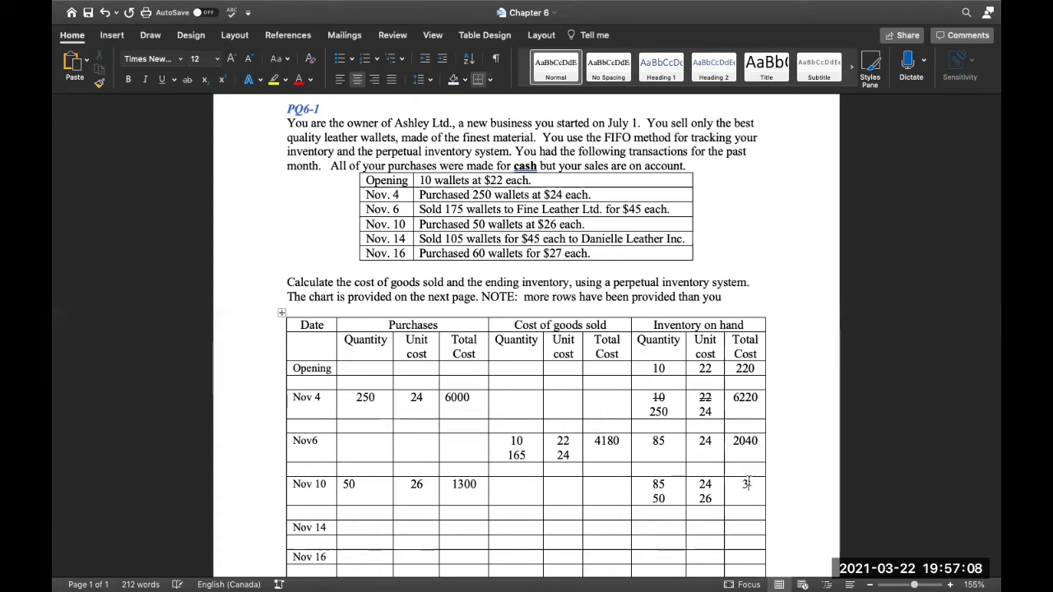
type("40")
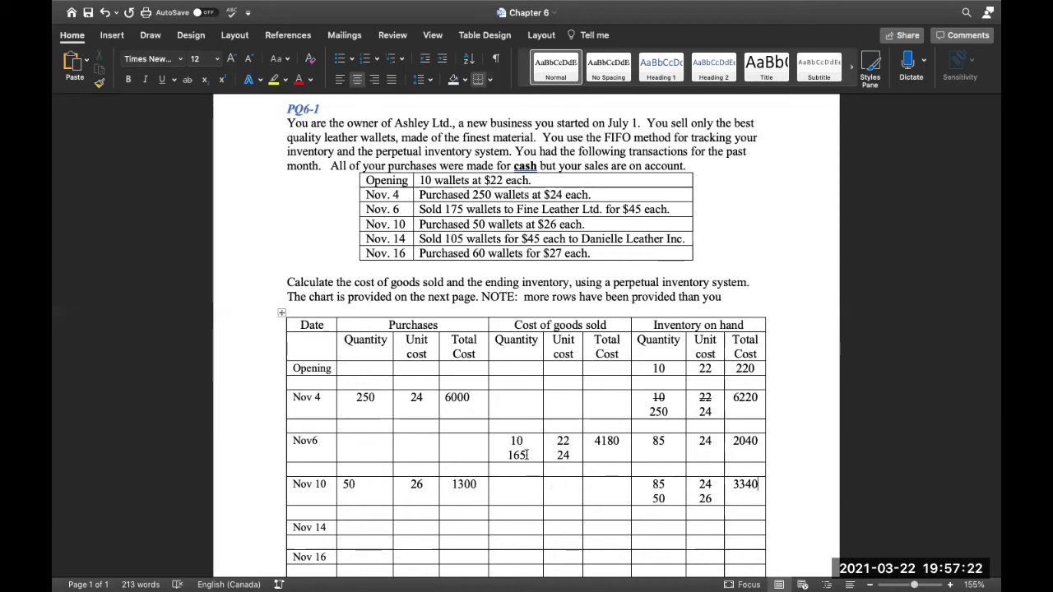
Step: Enter 85 at 24 as the first Nov 14 cost of goods sold line
left_click(518, 528)
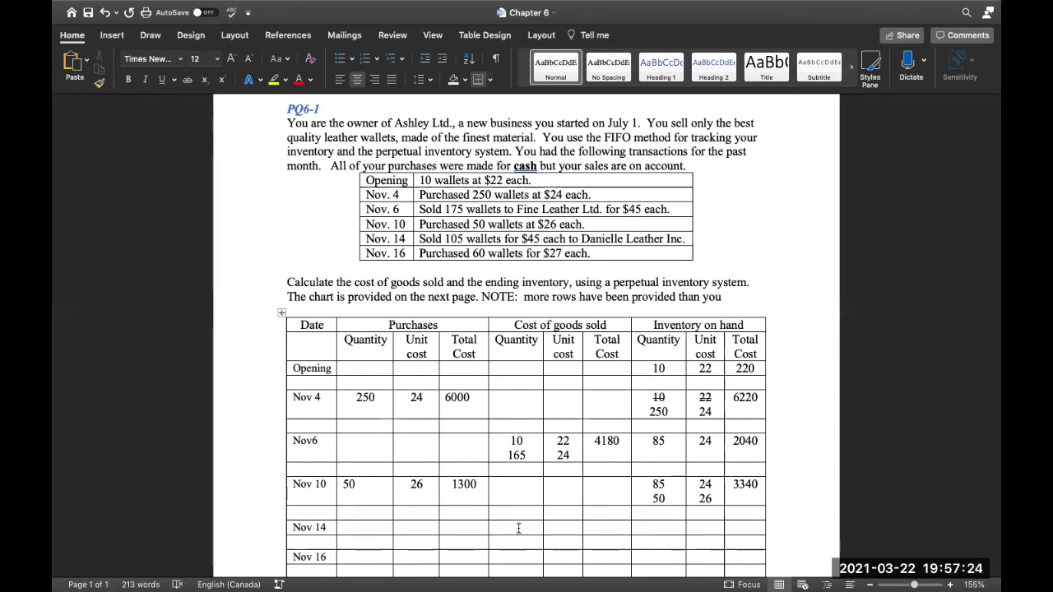
scroll(607, 525, "down", 1)
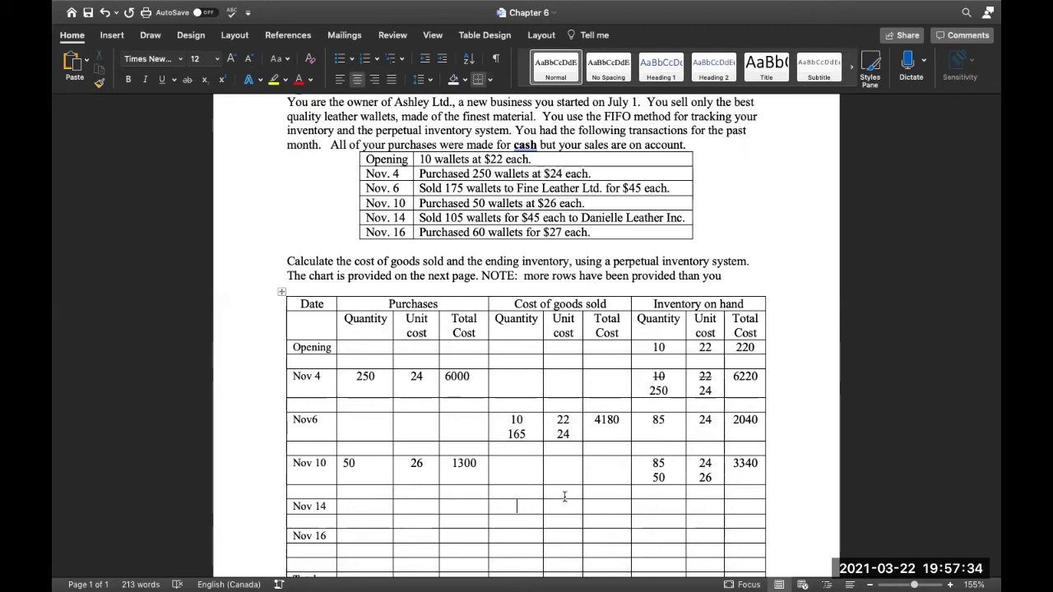
type("85")
key("Tab")
type("24")
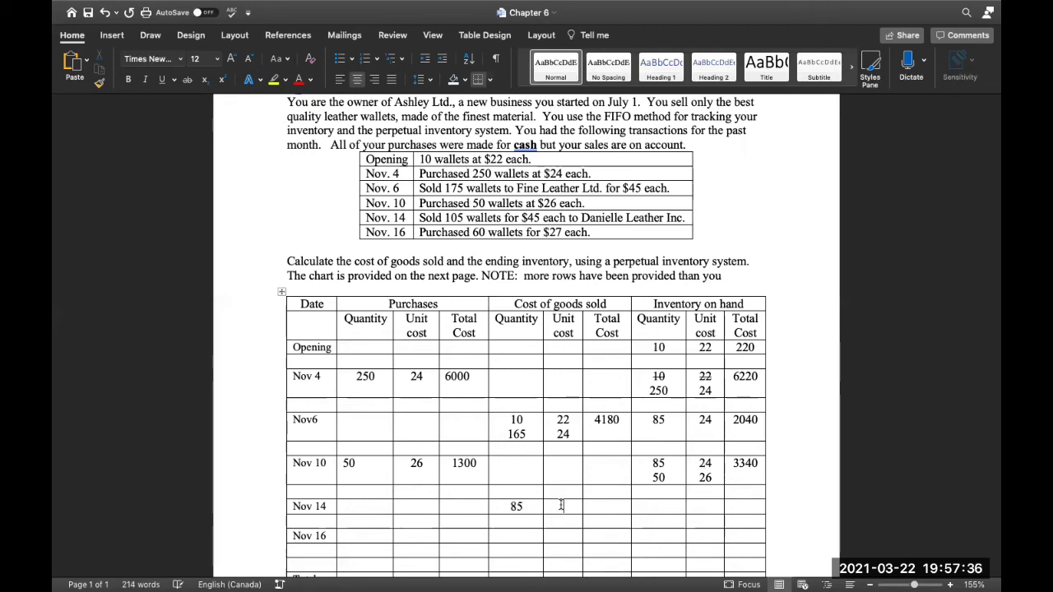
key("Return")
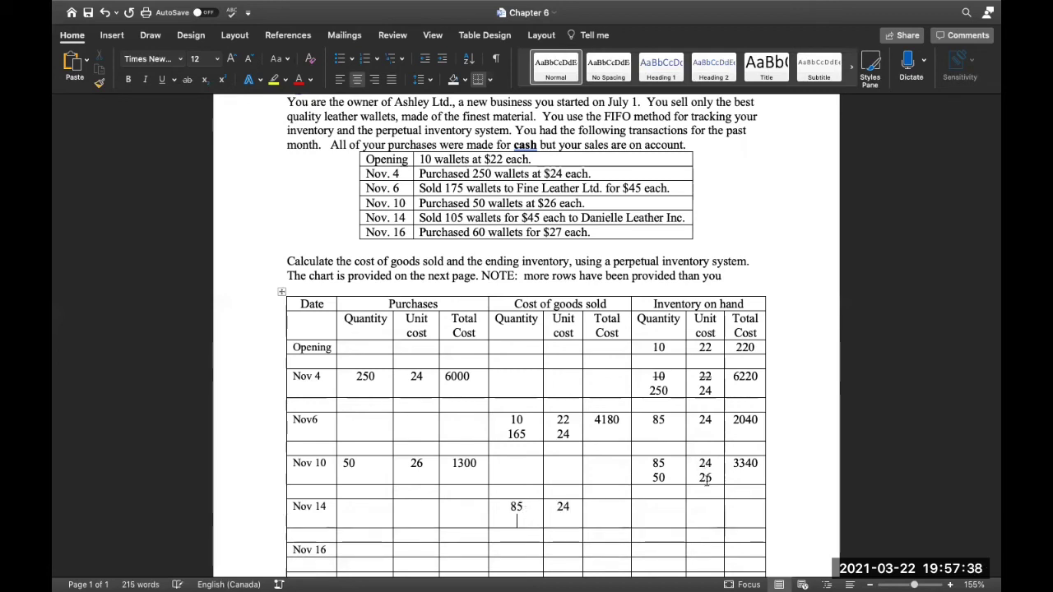
Step: Strike through the used-up 85 and 24 in the Nov 10 inventory row
double_click(659, 463)
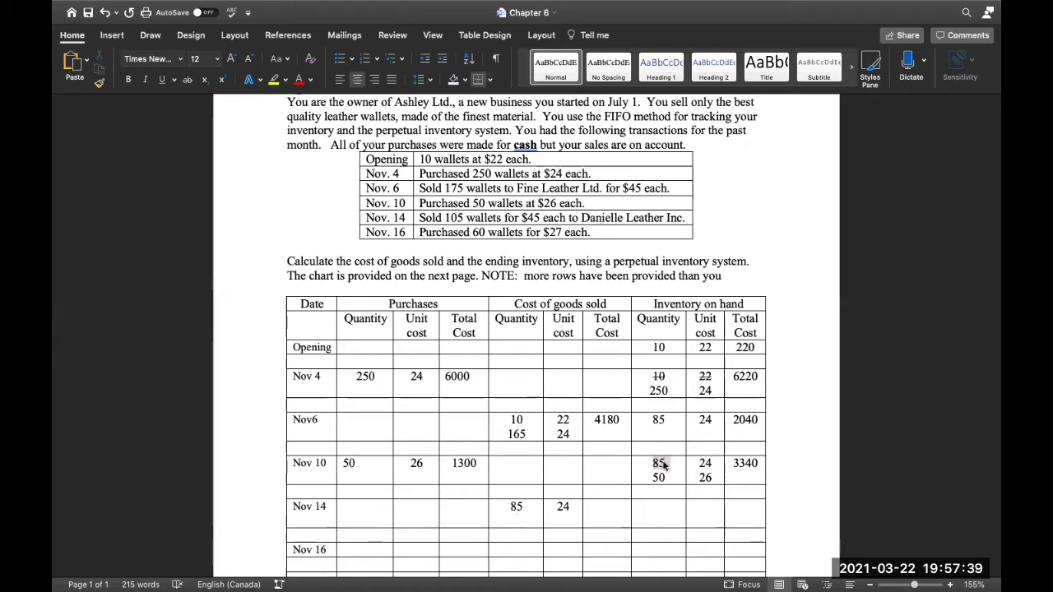
left_click(186, 79)
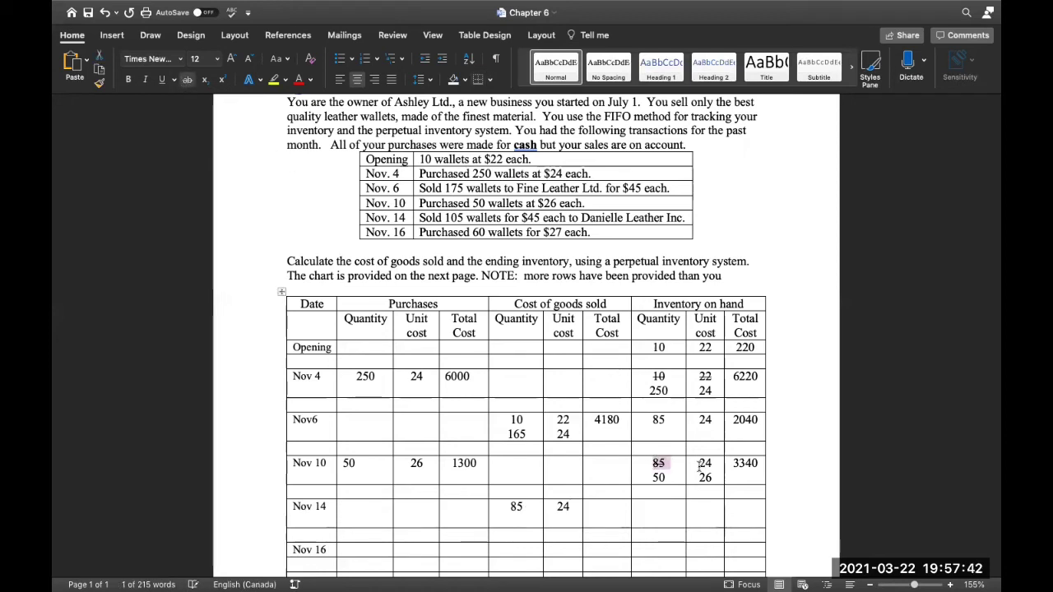
double_click(705, 464)
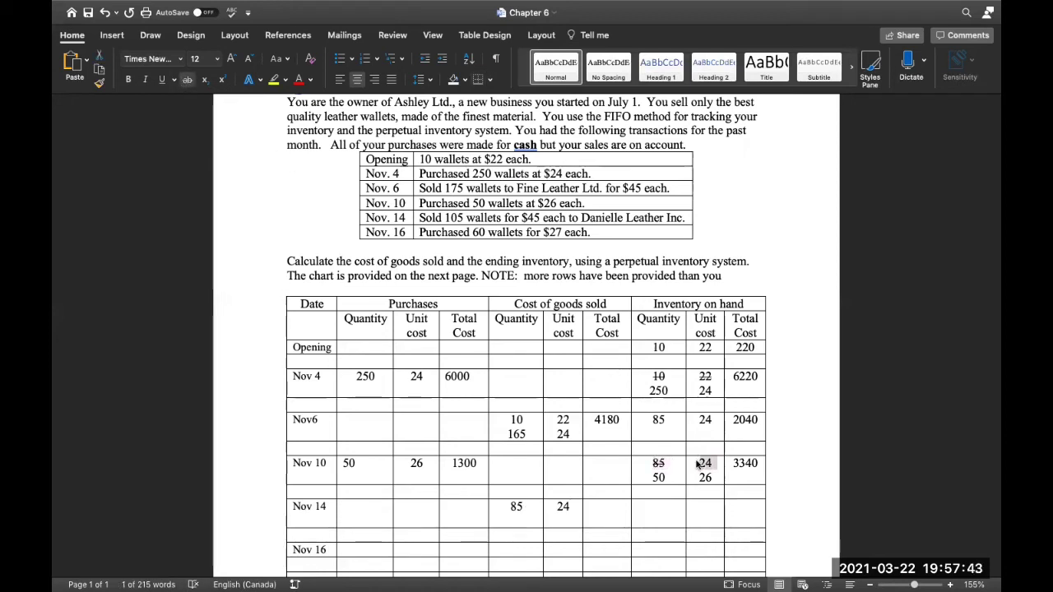
left_click(188, 80)
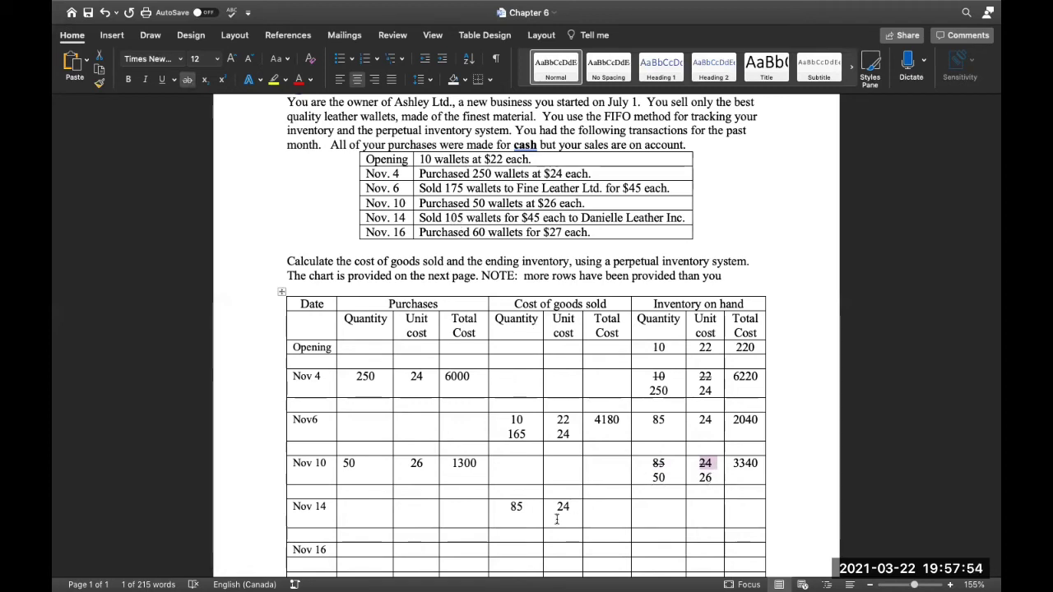
Step: Add 20 at 26 to Nov 14 goods sold, total 2560, and enter inventory 30 at 26
left_click(526, 520)
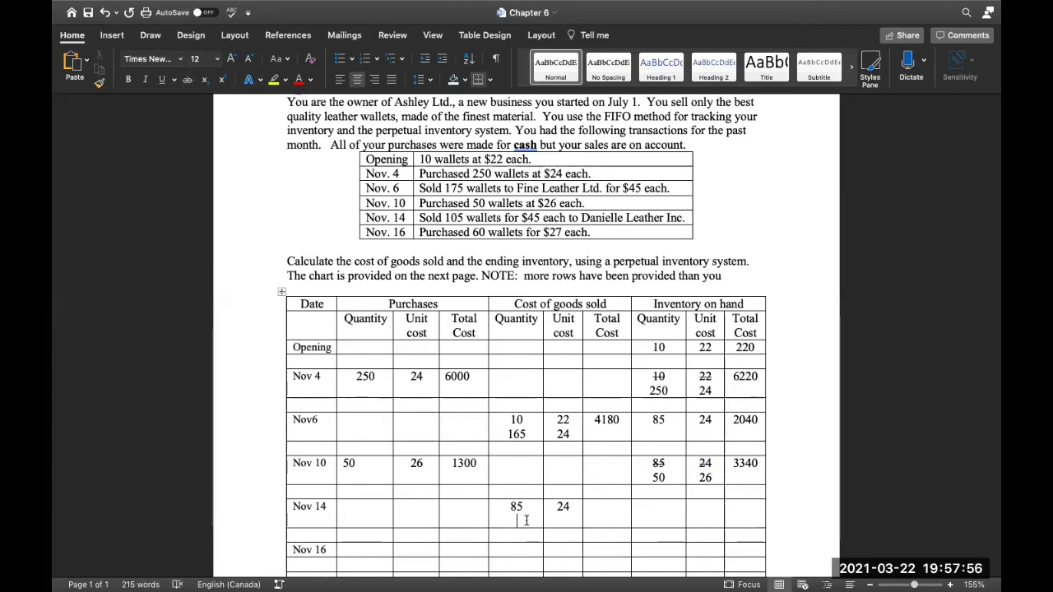
type("20")
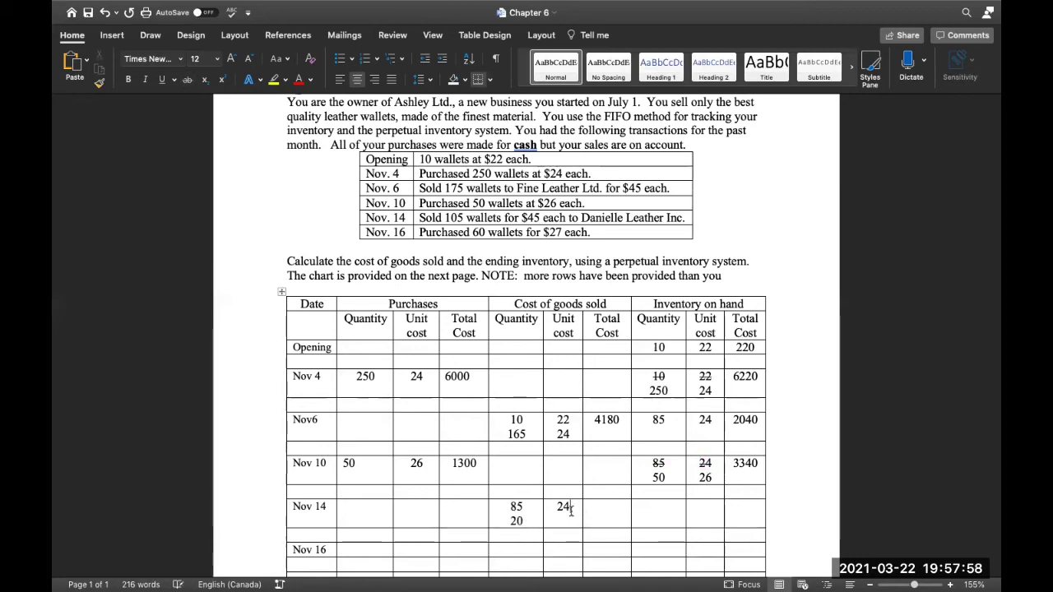
key("Return")
type("26")
left_click(611, 520)
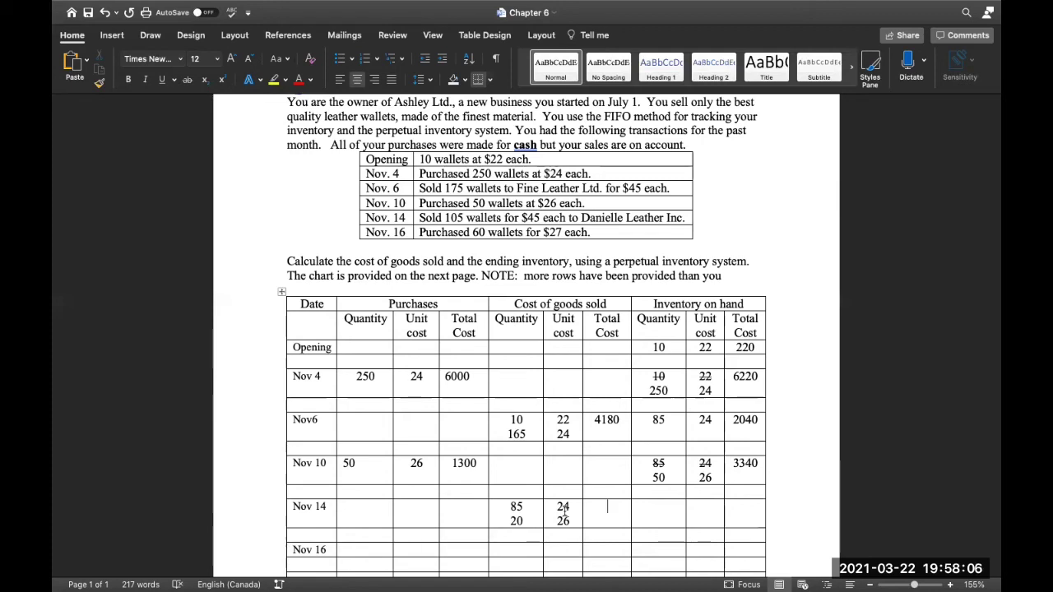
type("2560")
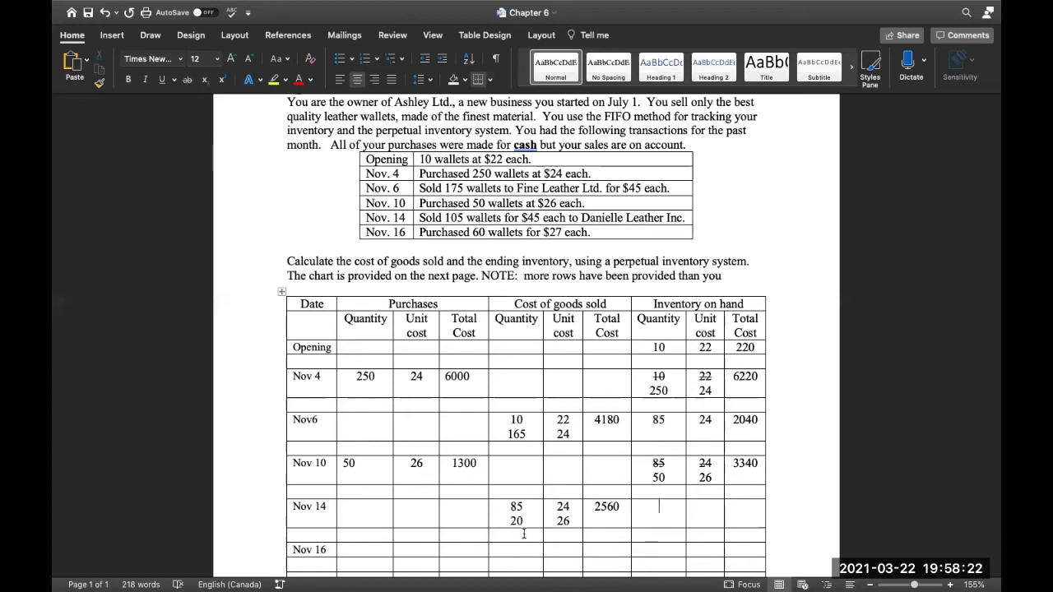
type("30")
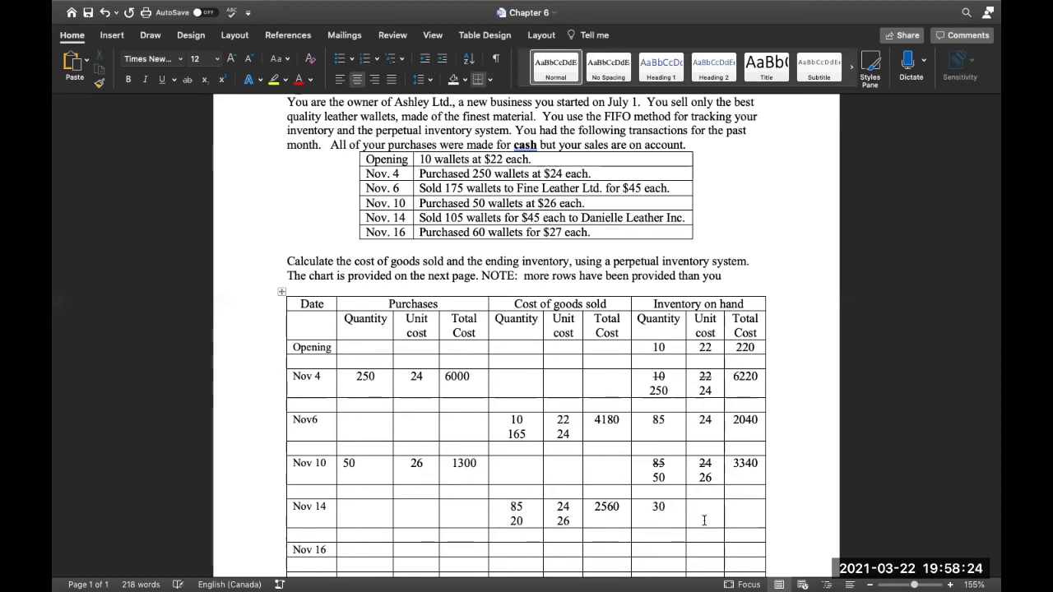
type("26")
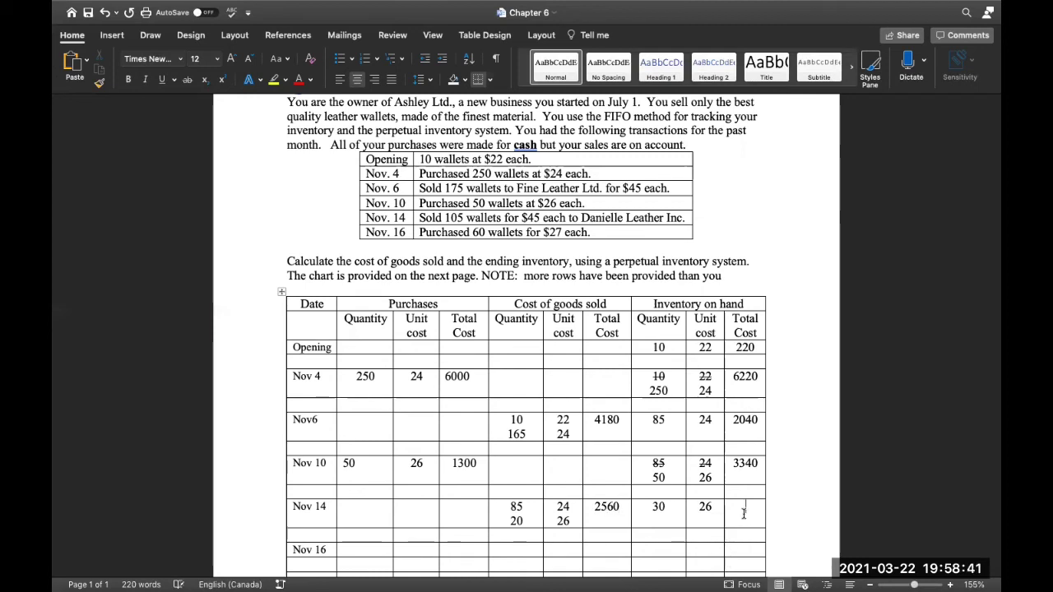
left_click(743, 514)
Step: Enter 780 as Nov 14 inventory total and record the Nov 16 purchase of 60 at 27 for 1620
type("780")
scroll(744, 513, "down", 2)
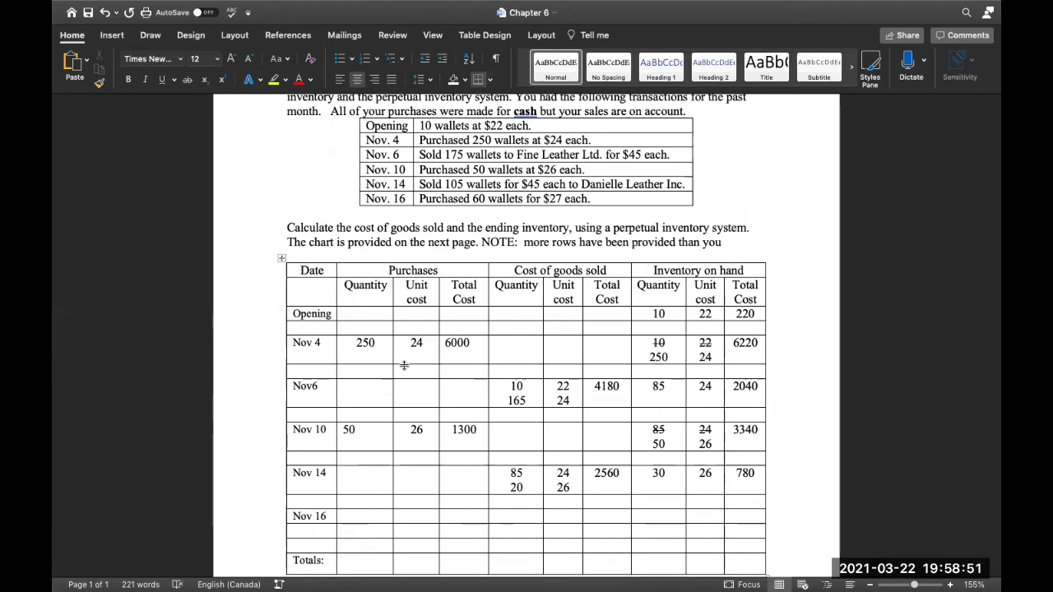
type("60")
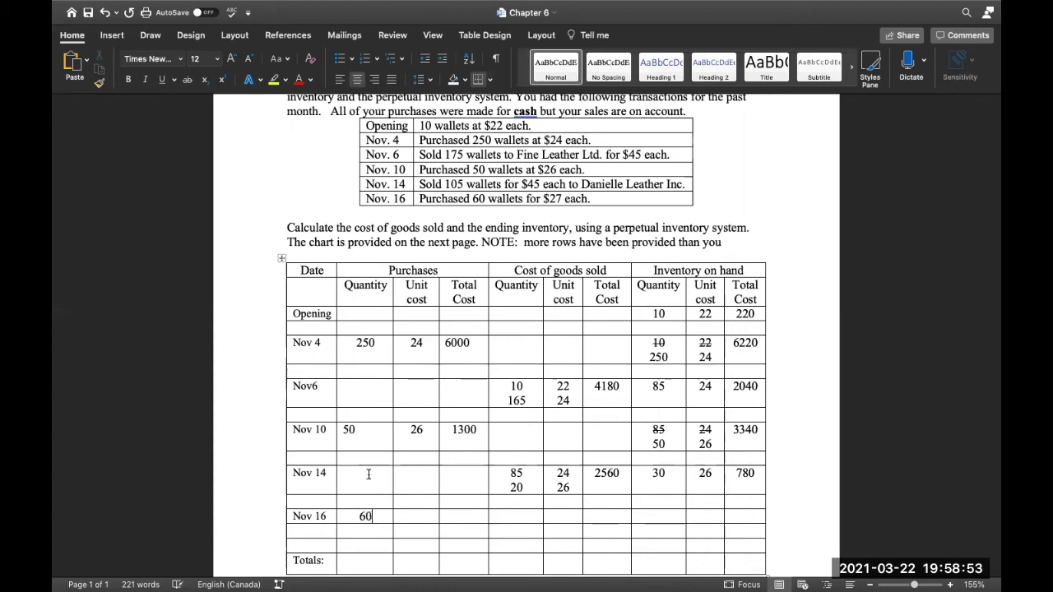
left_click(422, 517)
type("2")
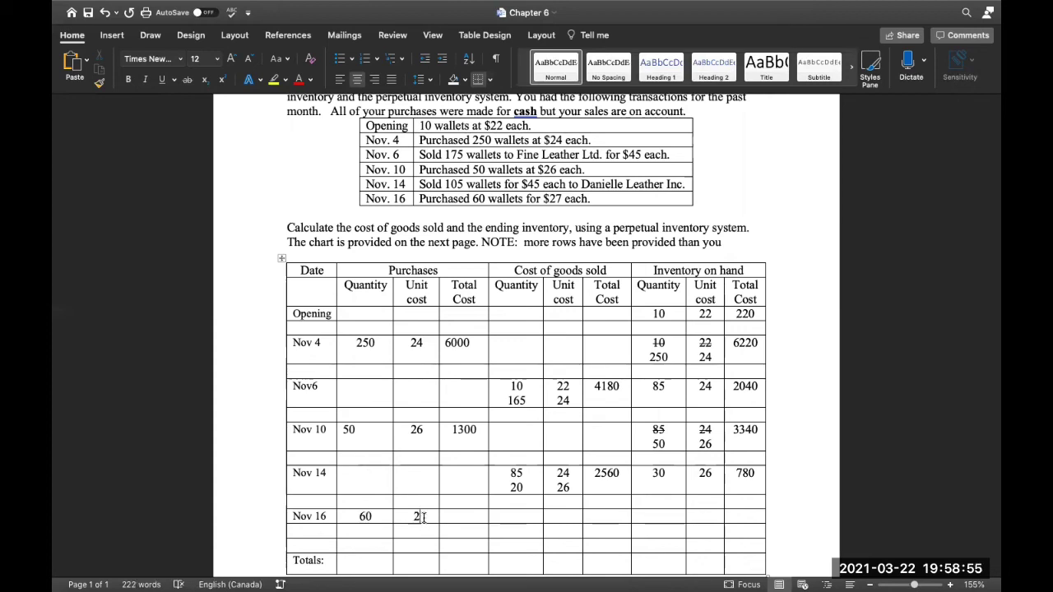
type("7")
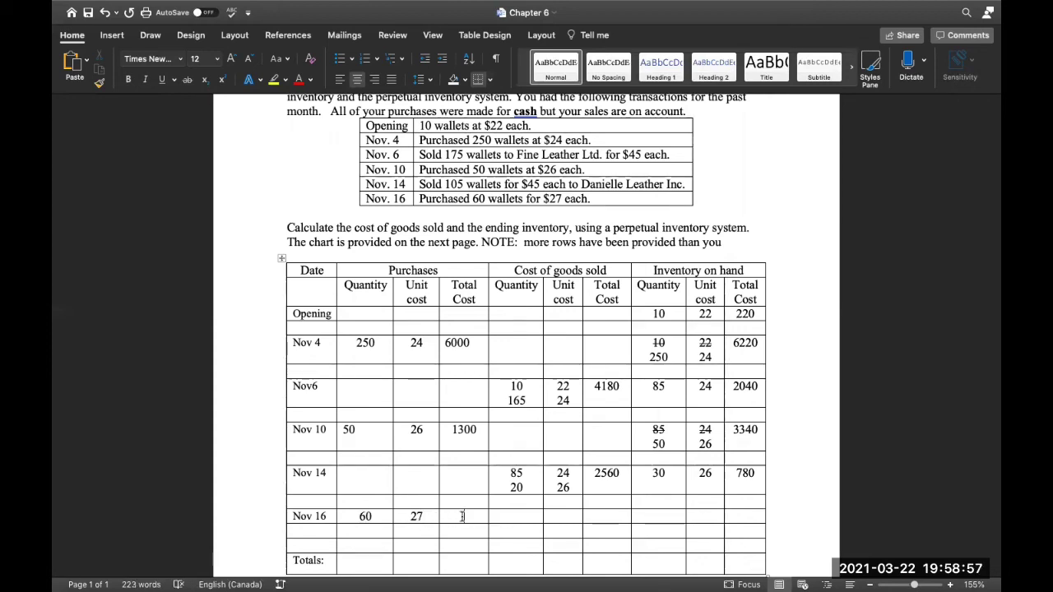
left_click(463, 516)
type("1")
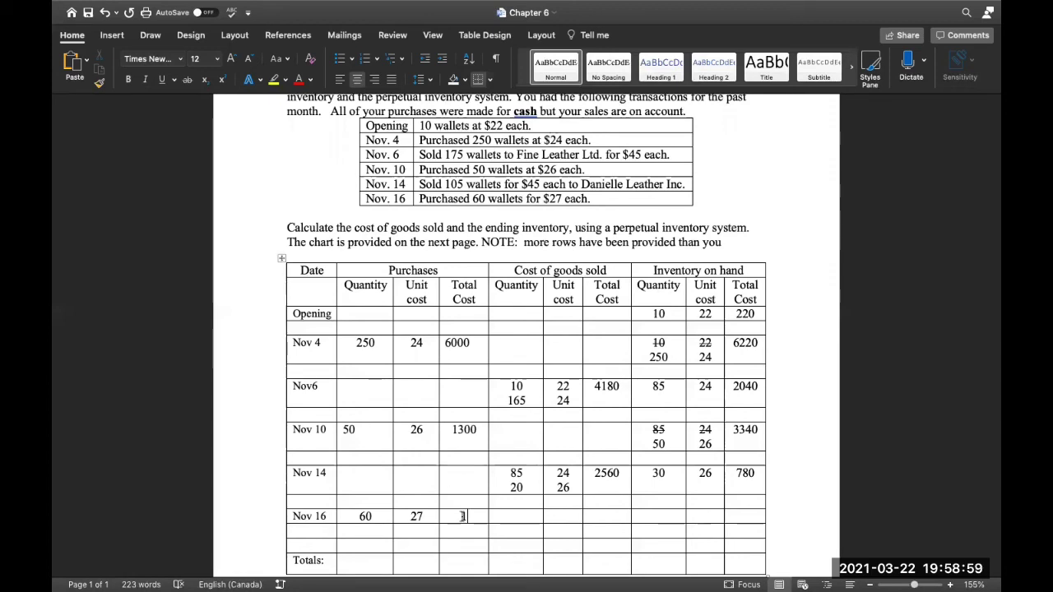
type("620")
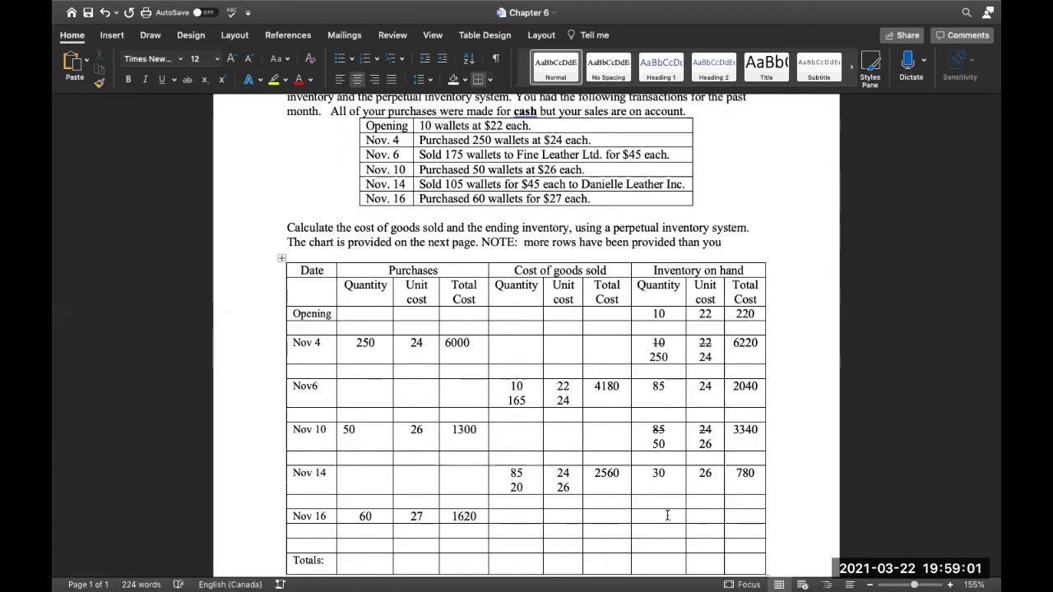
Step: Record Nov 16 inventory of 30 at 26 and 60 at 27, with an underlined 2400 total
left_click(665, 516)
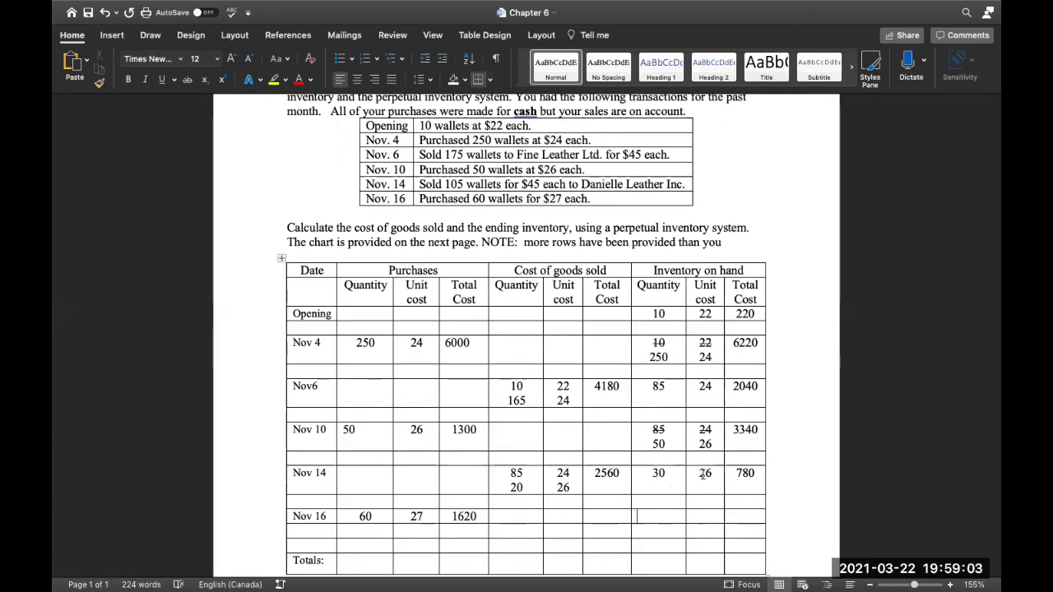
type("30")
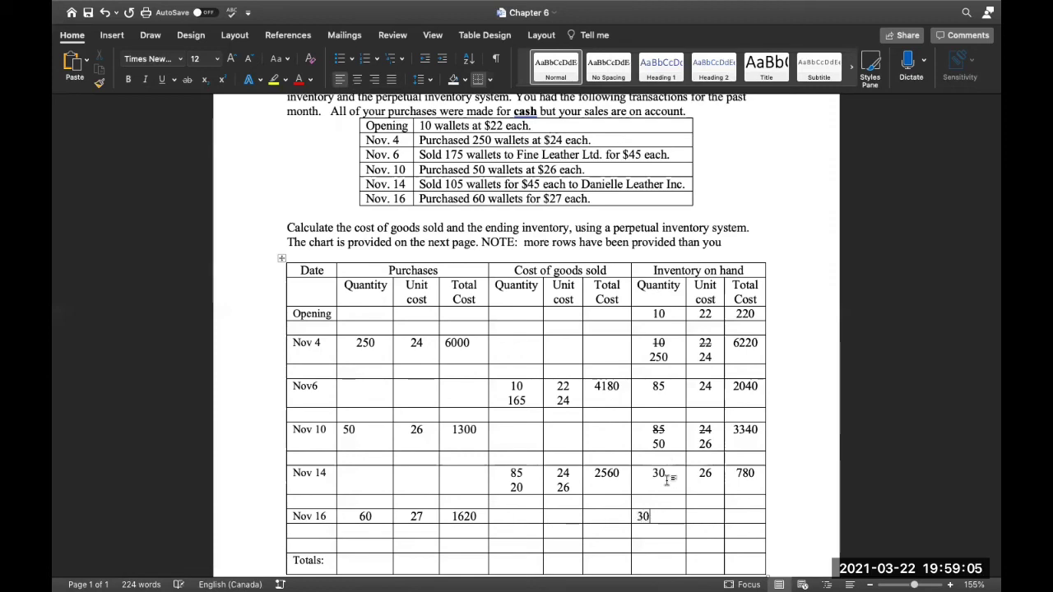
left_click(698, 521)
type("26")
key("Return")
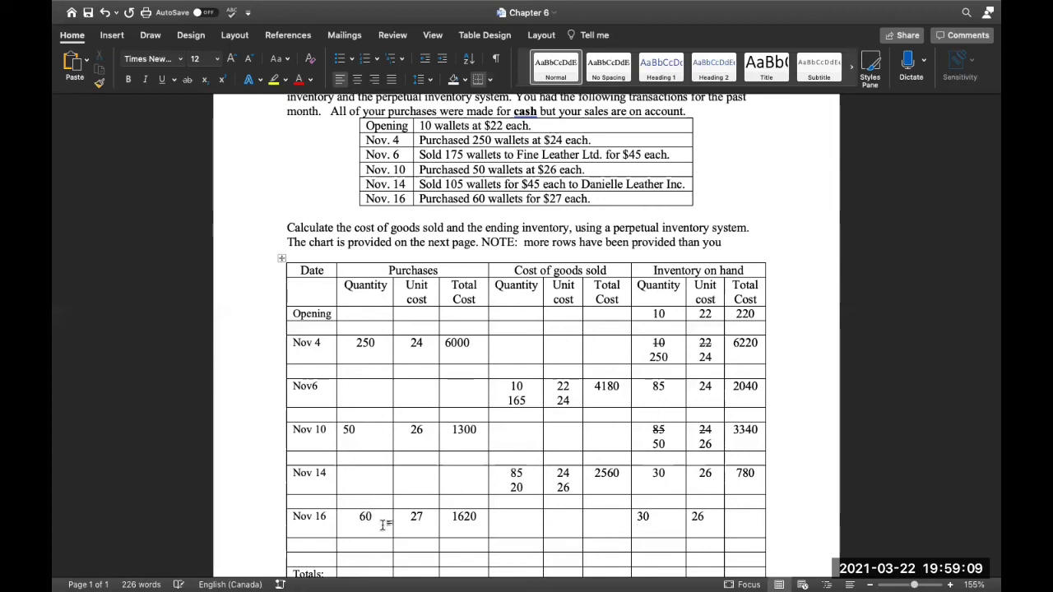
type("6027")
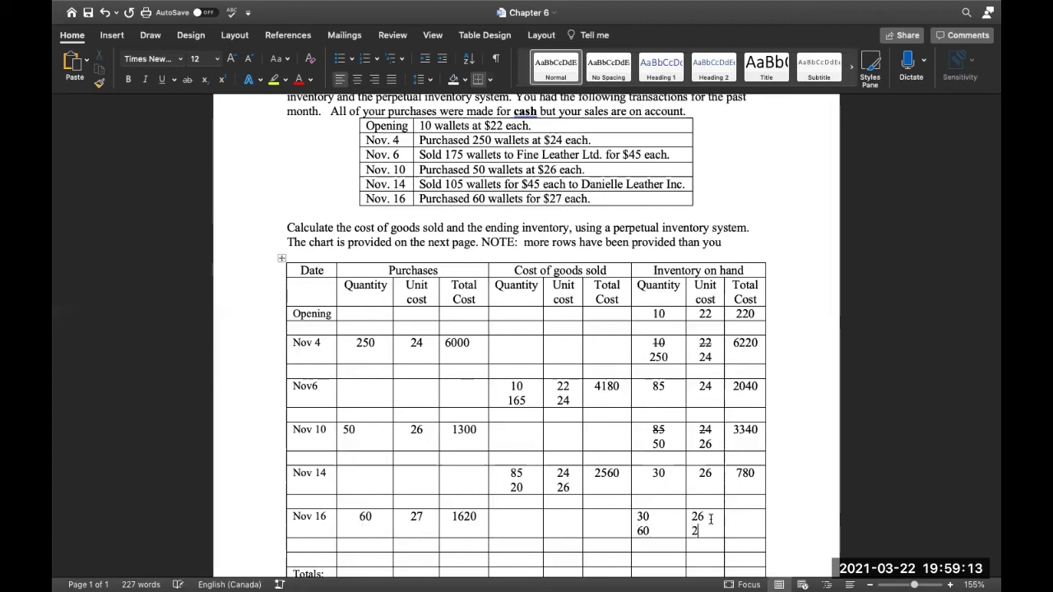
left_click(757, 524)
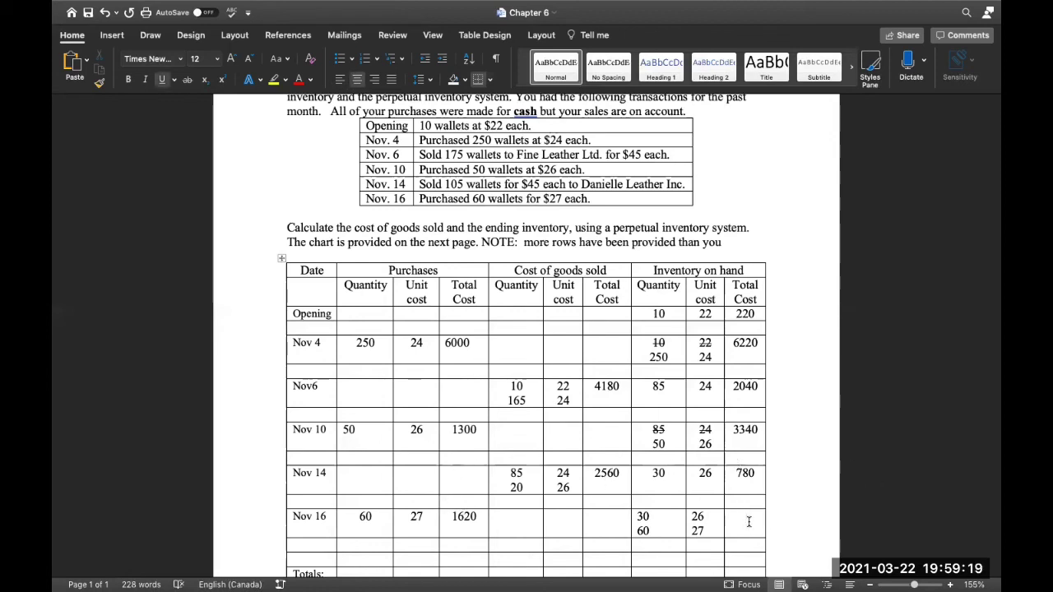
type("2400")
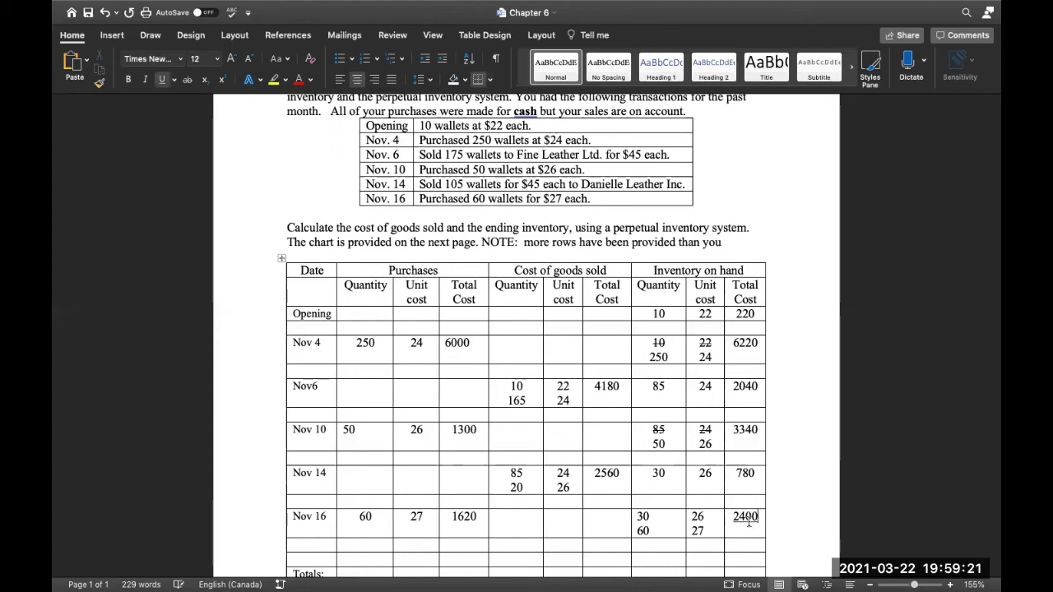
scroll(747, 518, "down", 1)
scroll(745, 516, "down", 2)
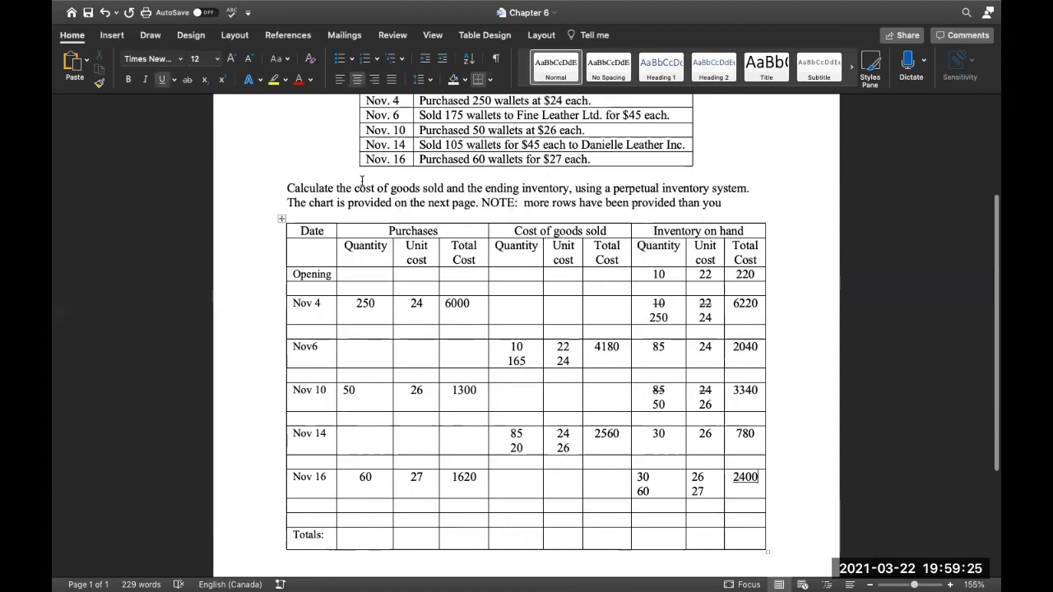
Step: Enter the underlined 6740 cost of goods sold total in the Totals row and select 2400
left_click(609, 507)
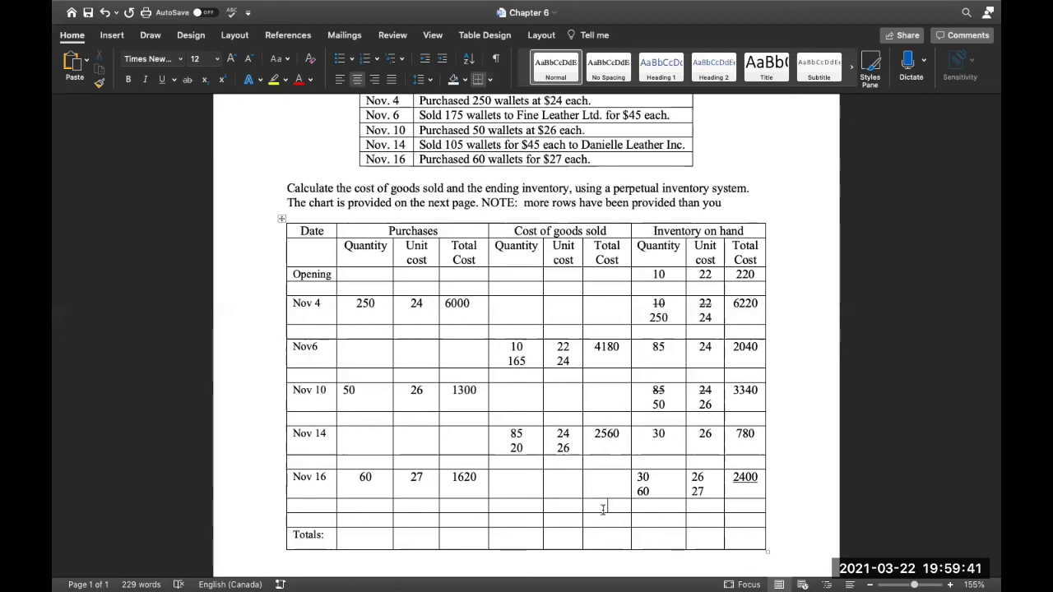
left_click(606, 534)
type("6740")
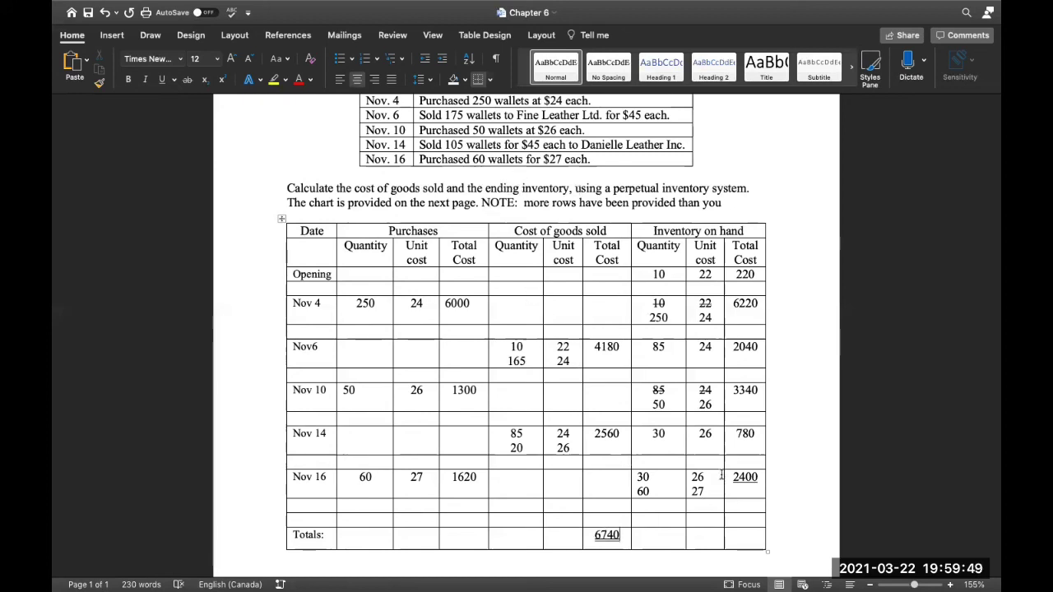
left_click_drag(756, 477, 731, 478)
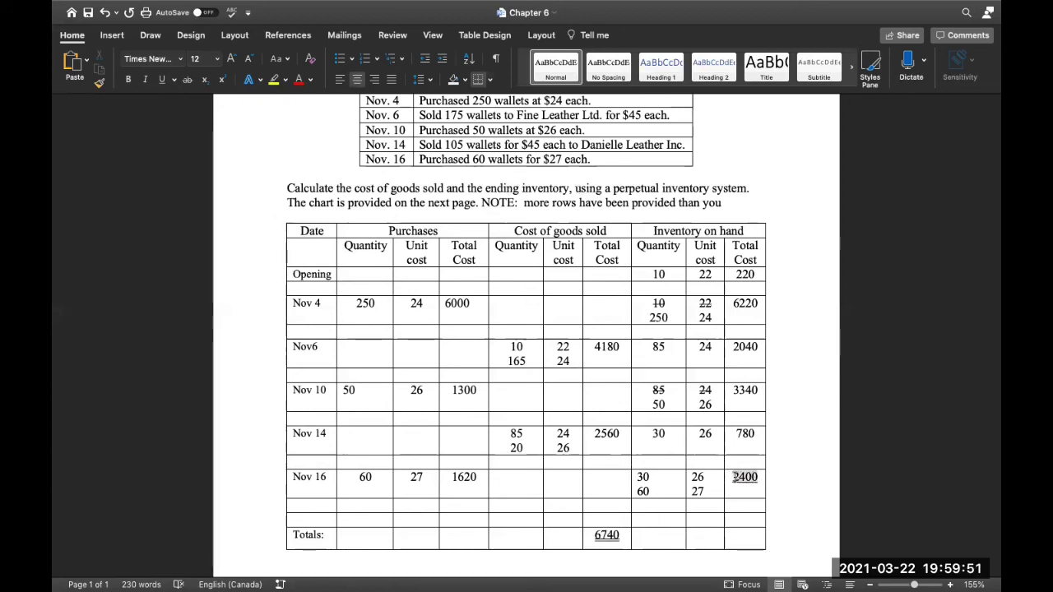